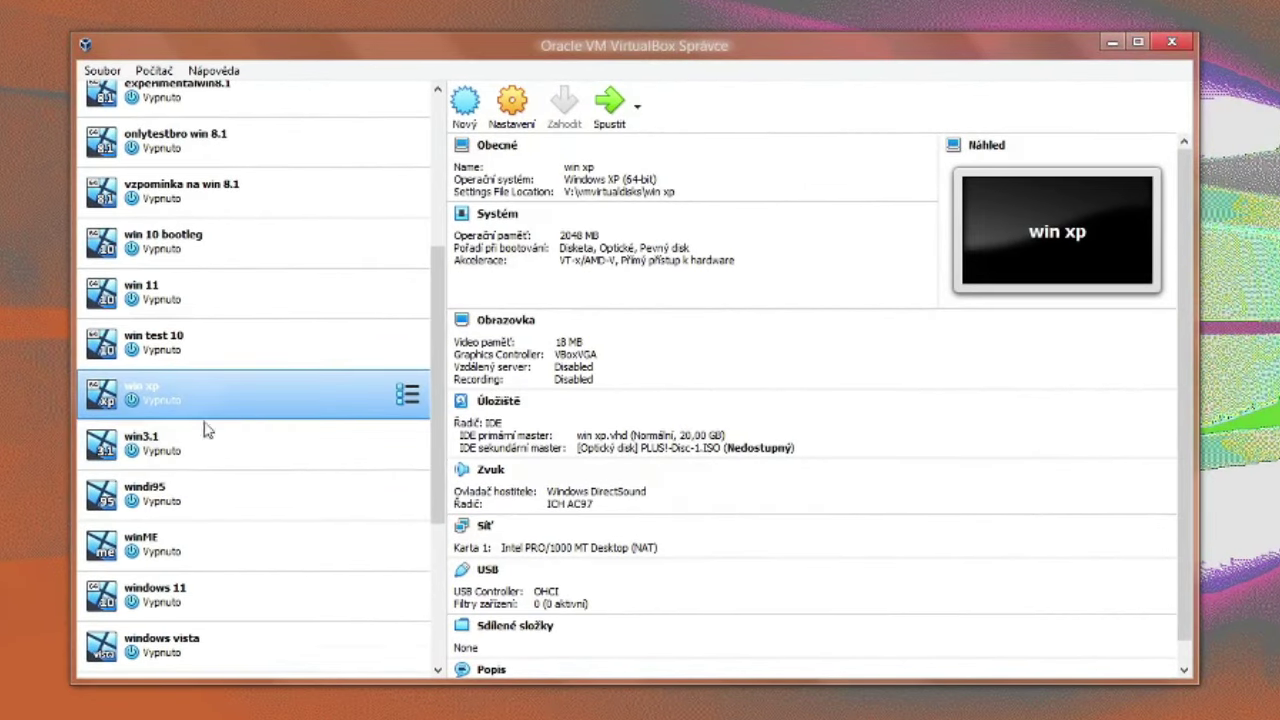
- Add an empty optical drive to the SATA controller of the win7 virtual machine and save its settings
scroll(205, 430, up, 6)
click(163, 209)
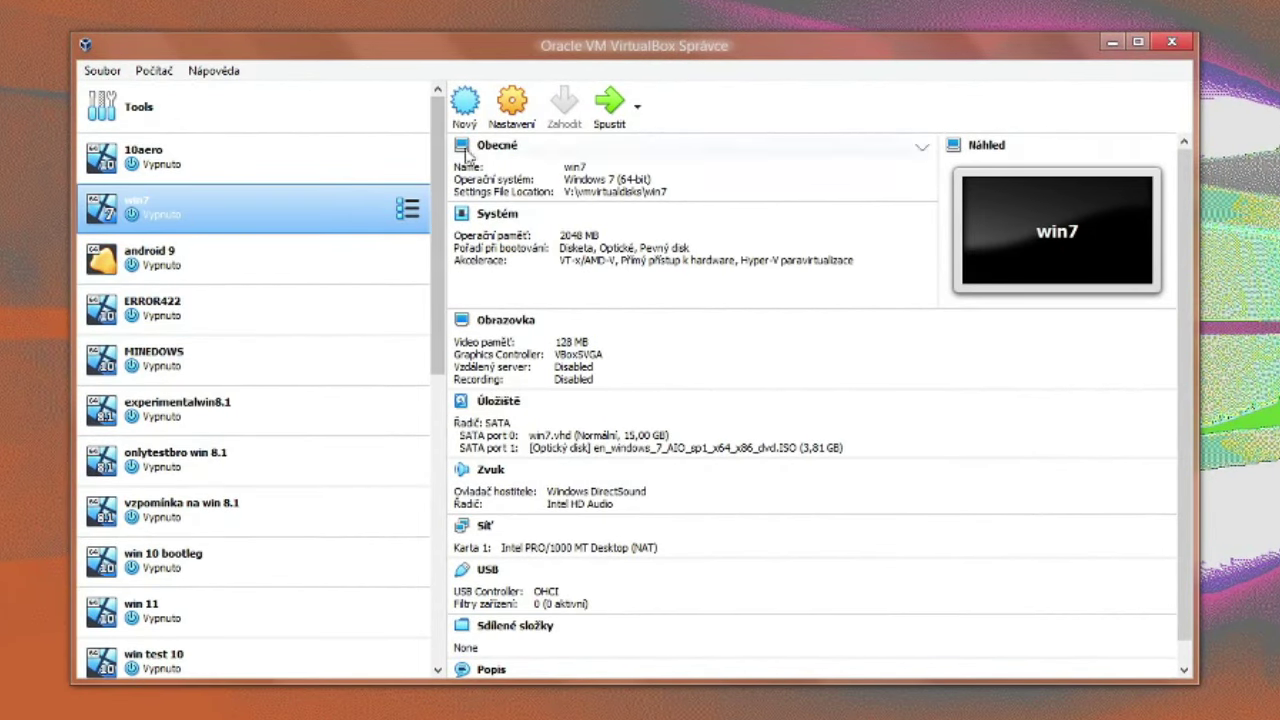
click(510, 104)
click(378, 268)
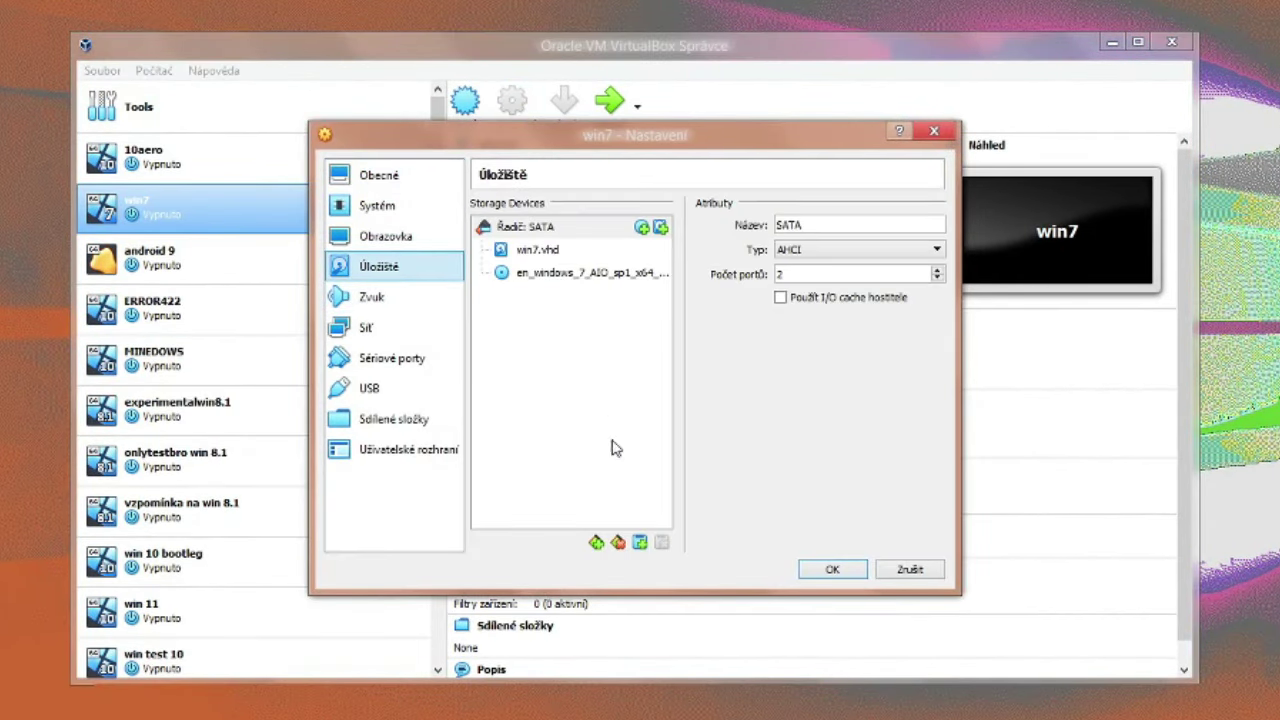
click(596, 546)
click(630, 572)
click(572, 428)
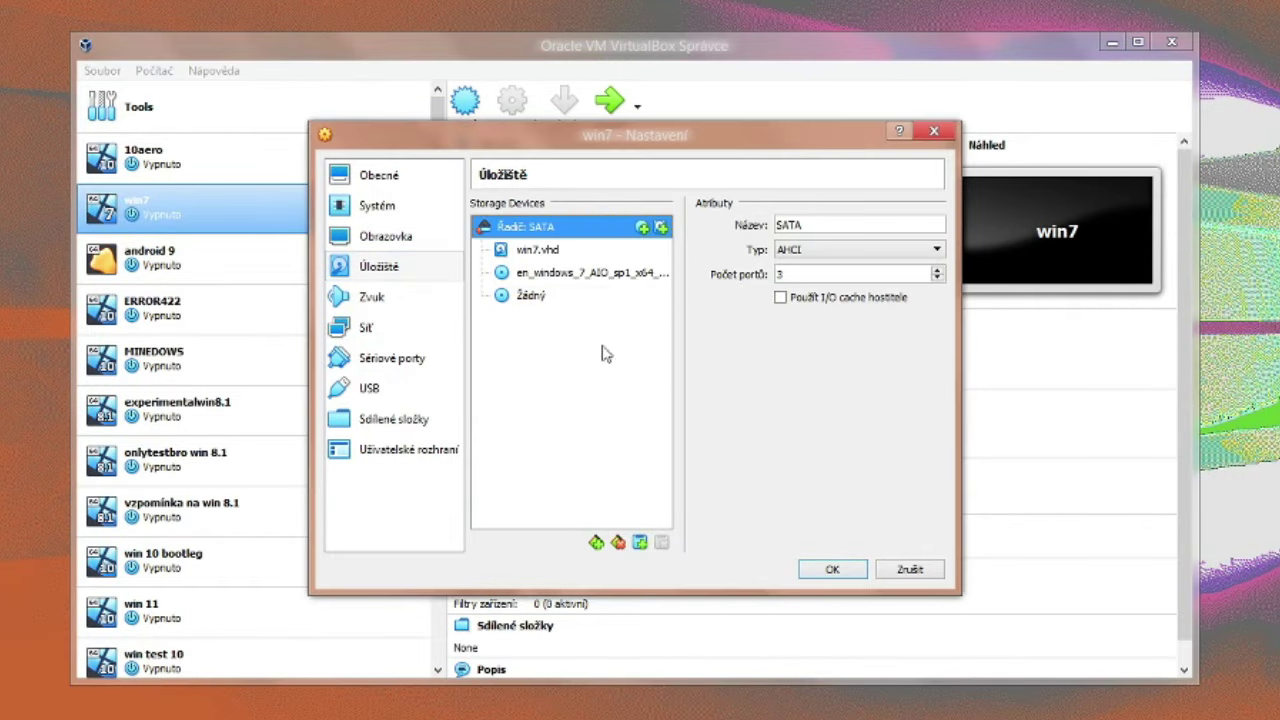
click(590, 272)
click(832, 569)
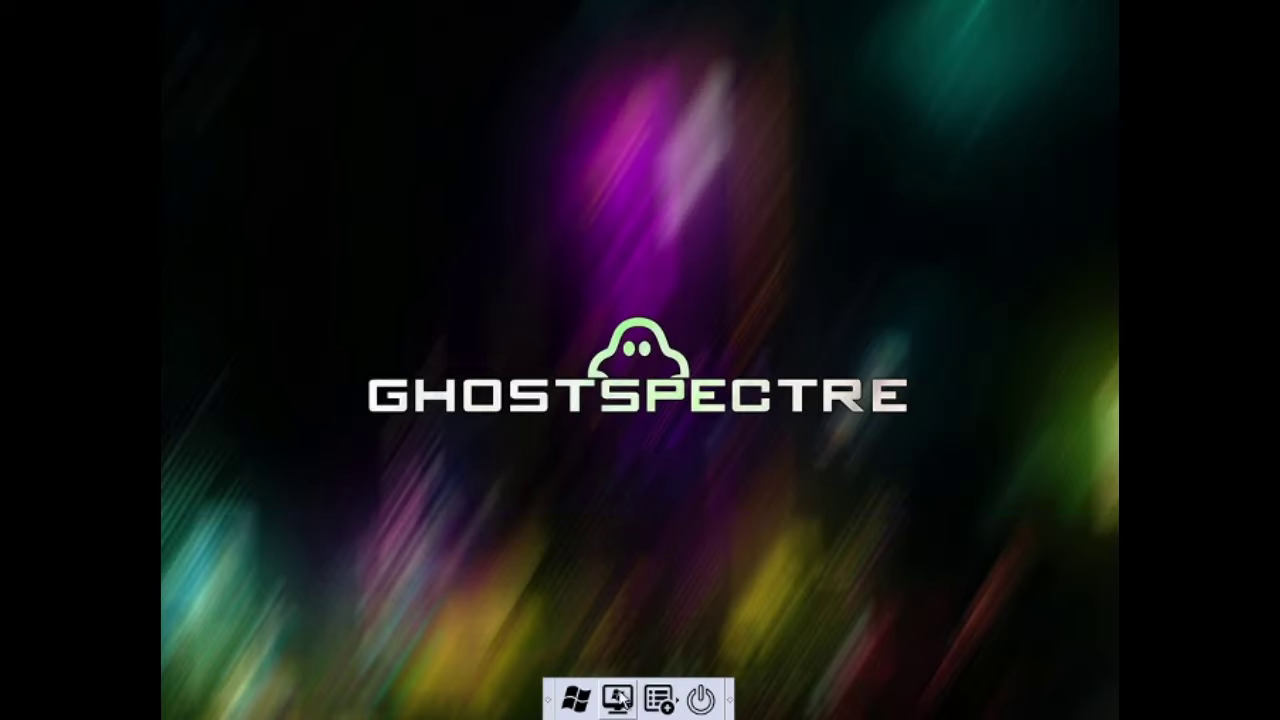
- Open the file manager and go to the folder D:\Windows\System32\oobe
click(617, 698)
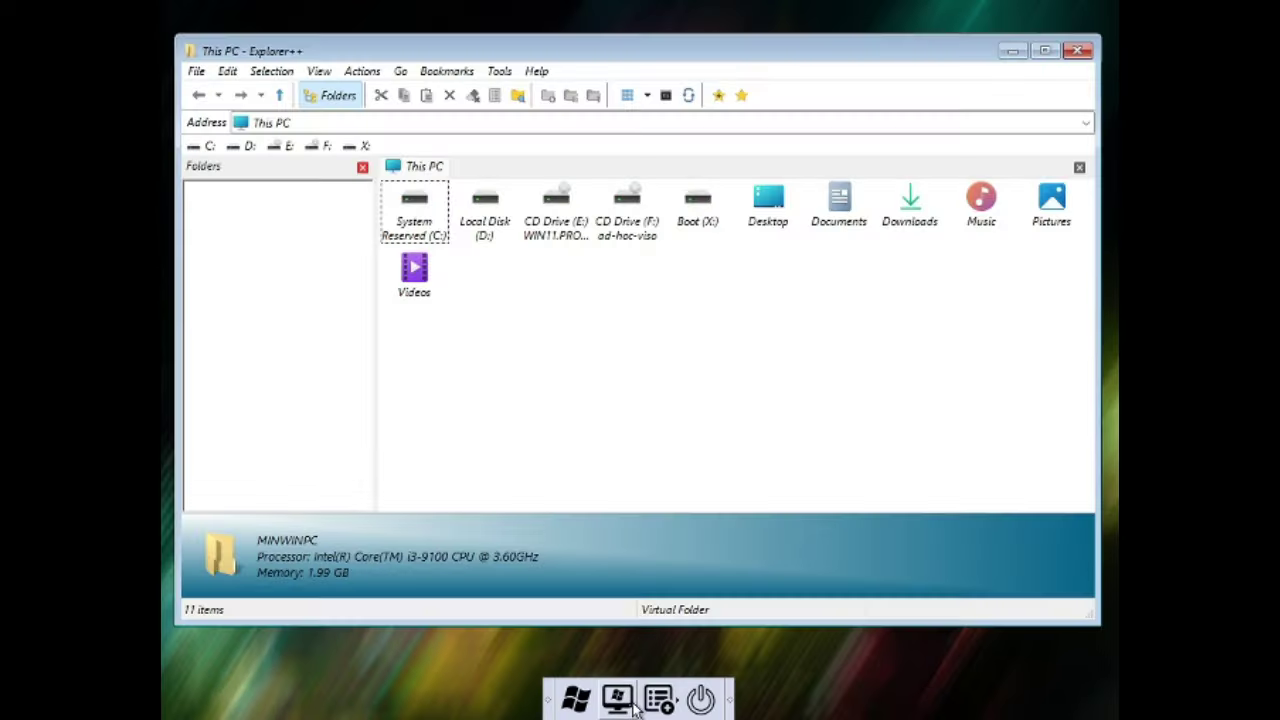
double_click(483, 205)
click(418, 270)
double_click(418, 270)
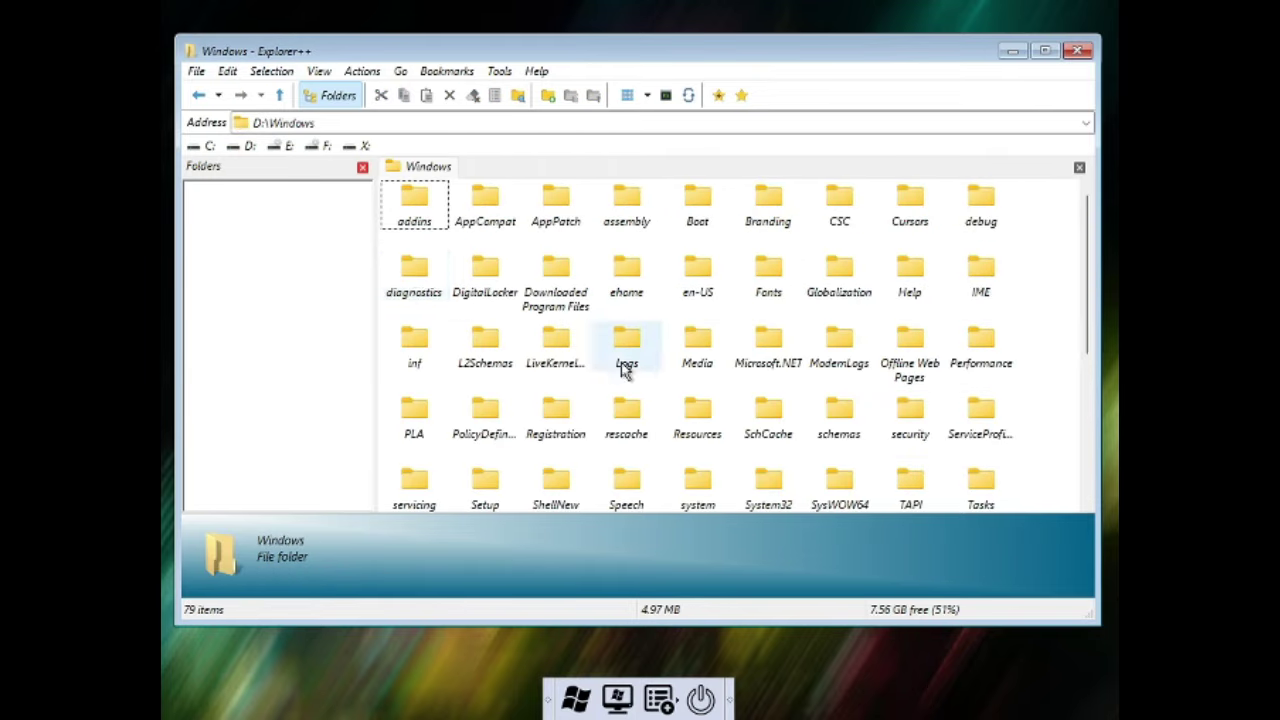
scroll(626, 363, down, 3)
double_click(766, 285)
scroll(732, 273, down, 2)
double_click(699, 245)
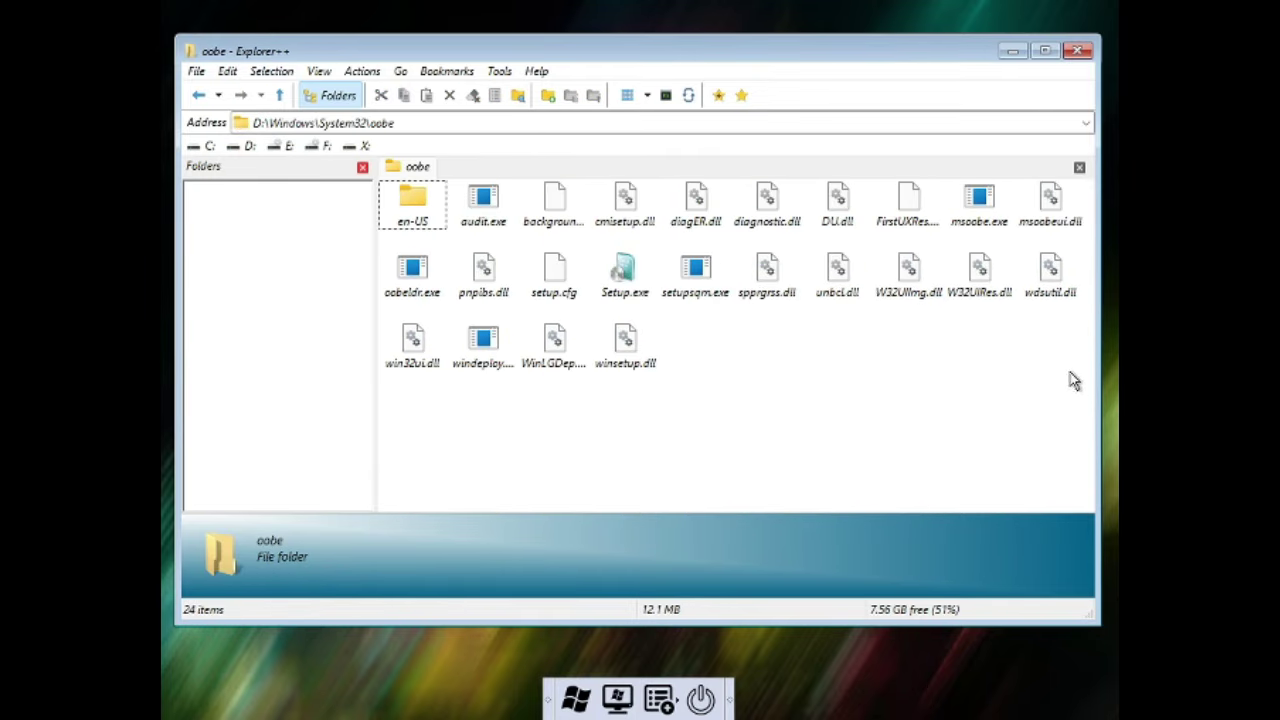
- Move everything in the oobe folder into a new subfolder named newOOBE
key(ctrl+a)
right_click(776, 389)
click(983, 622)
text(new)
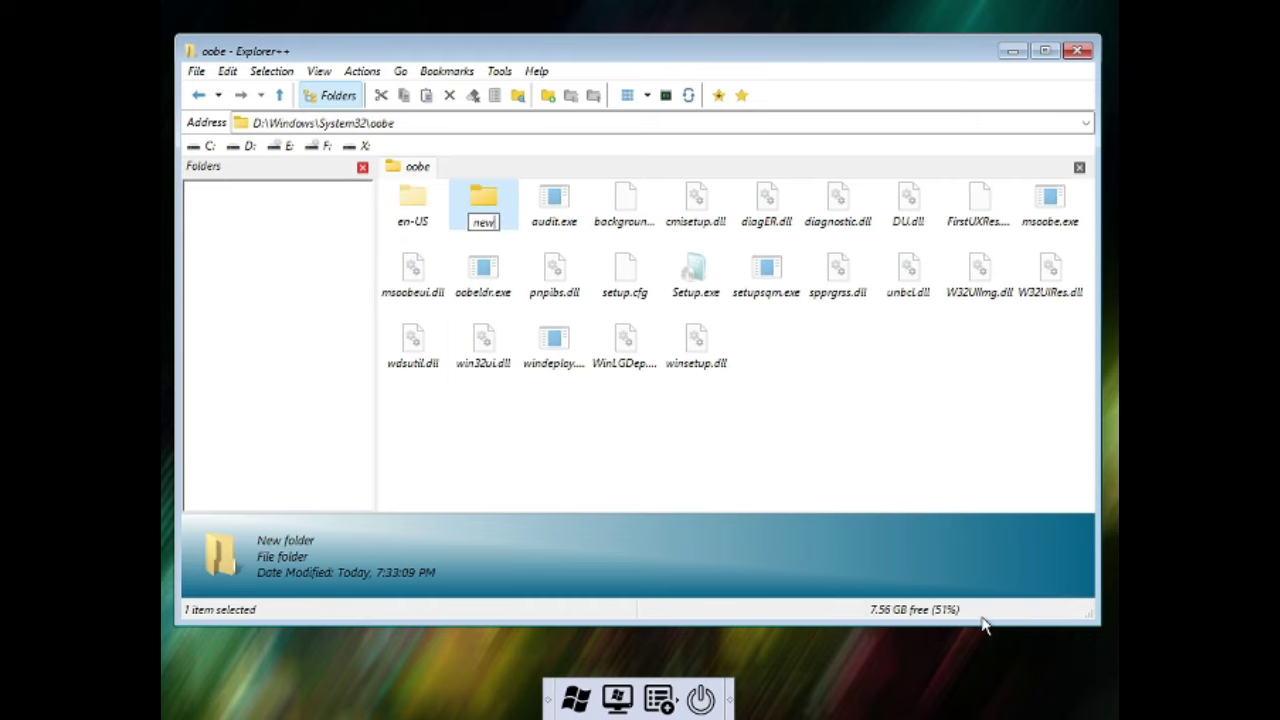
text(OOBE)
key(Return)
key(Return)
key(ctrl+v)
click(279, 95)
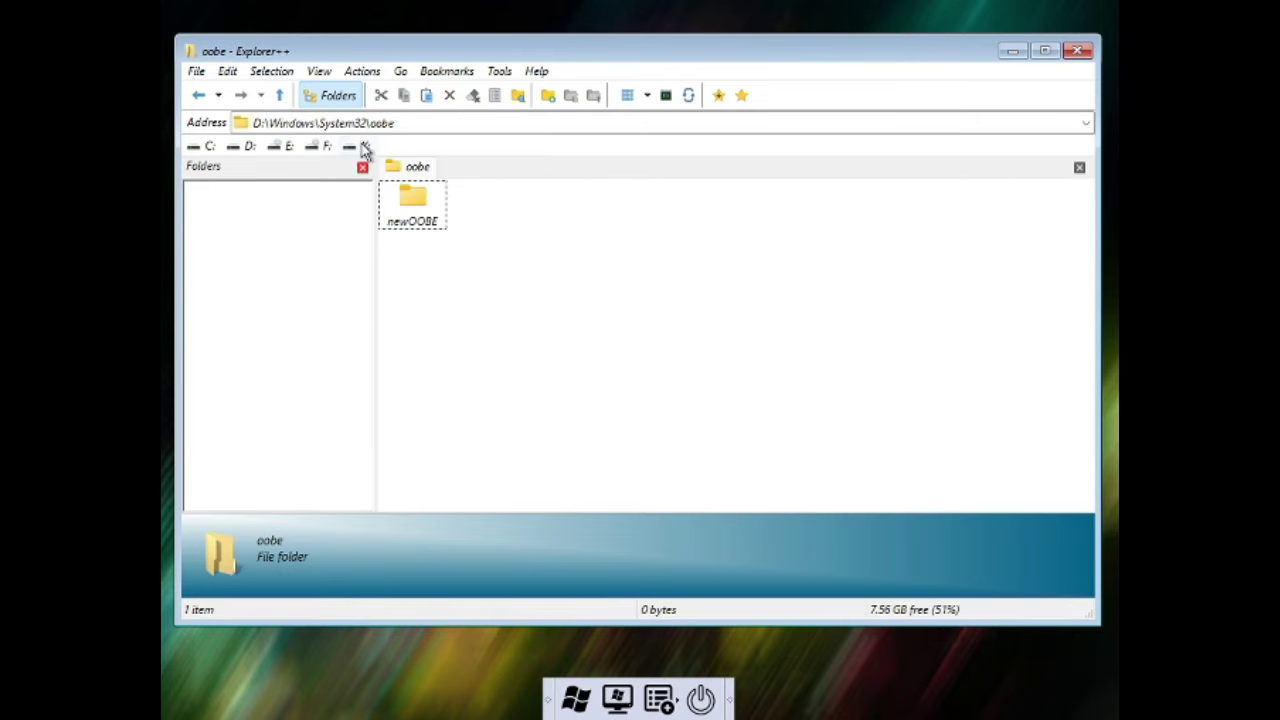
- Copy all files from oobeXP\oobe on drive F: into D:\Windows\System32\oobe
click(362, 146)
click(326, 146)
double_click(414, 200)
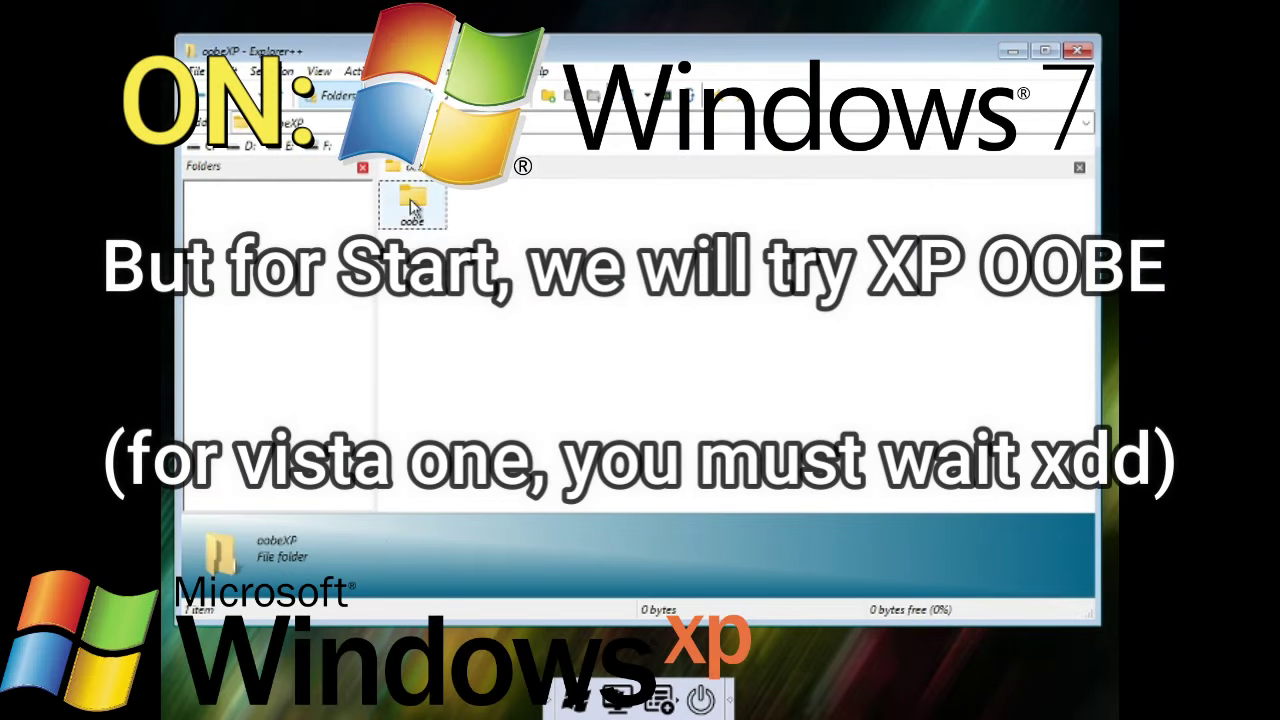
double_click(414, 200)
key(ctrl+a)
key(ctrl+c)
key(alt+Up)
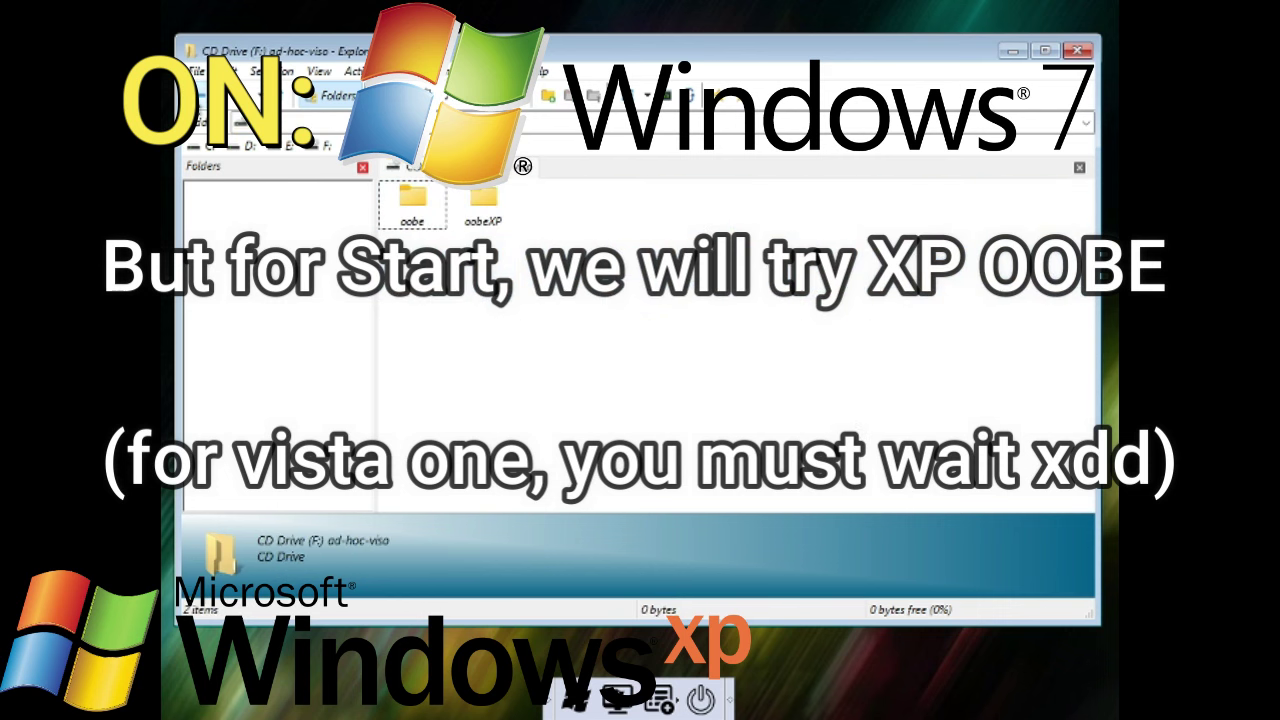
right_click(688, 343)
click(745, 442)
- Copy all original files from newOOBE back into the parent oobe folder, keeping the XP versions of duplicates
double_click(625, 200)
key(ctrl+a)
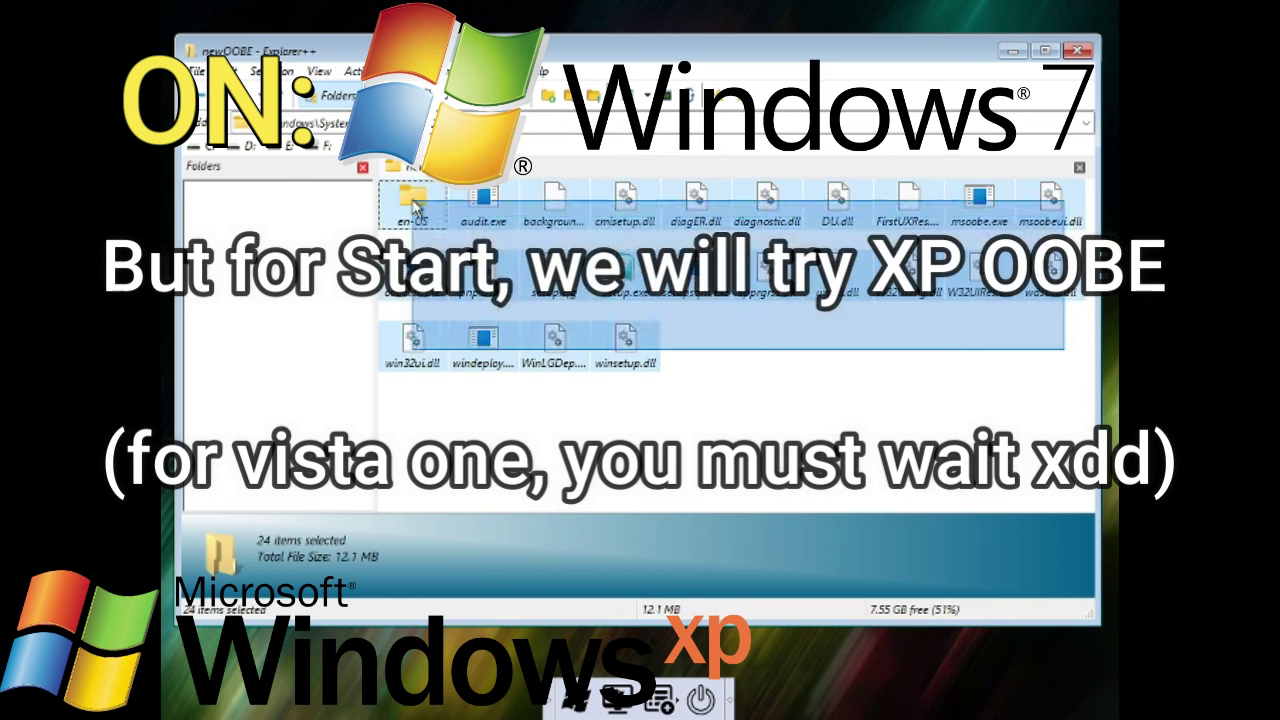
key(ctrl+c)
key(alt+Up)
key(ctrl+v)
click(609, 386)
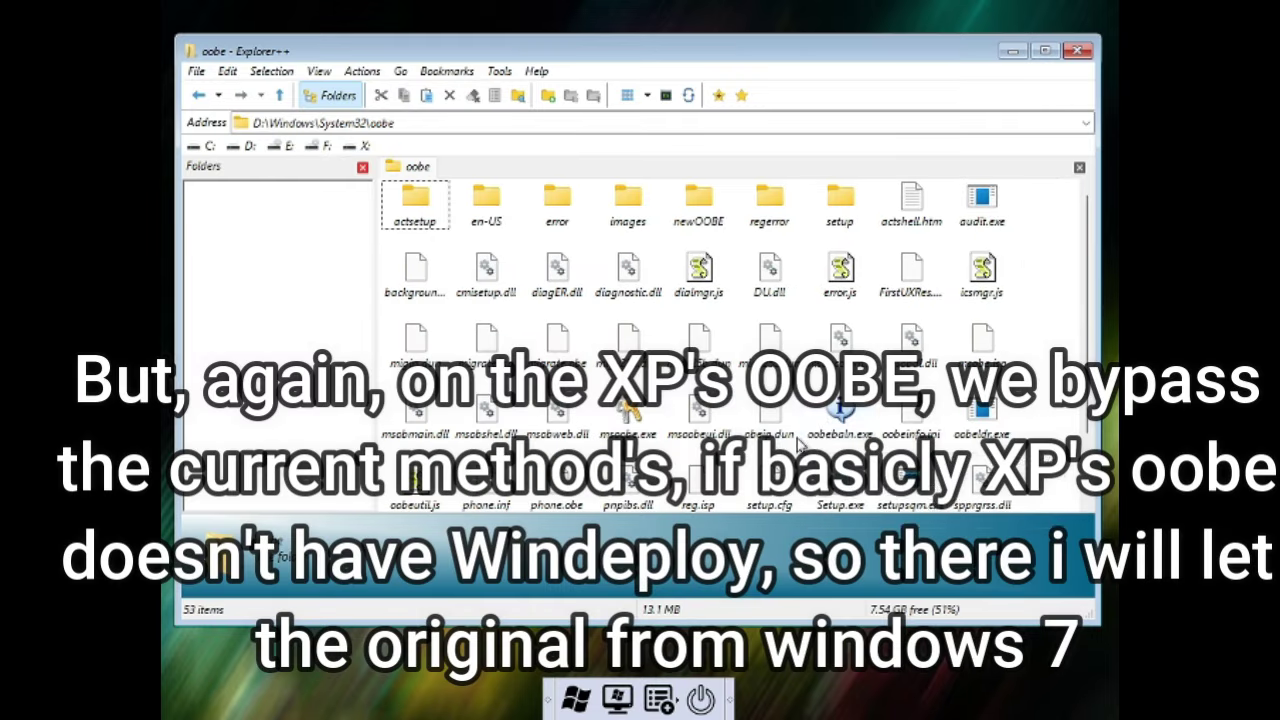
scroll(595, 343, down, 2)
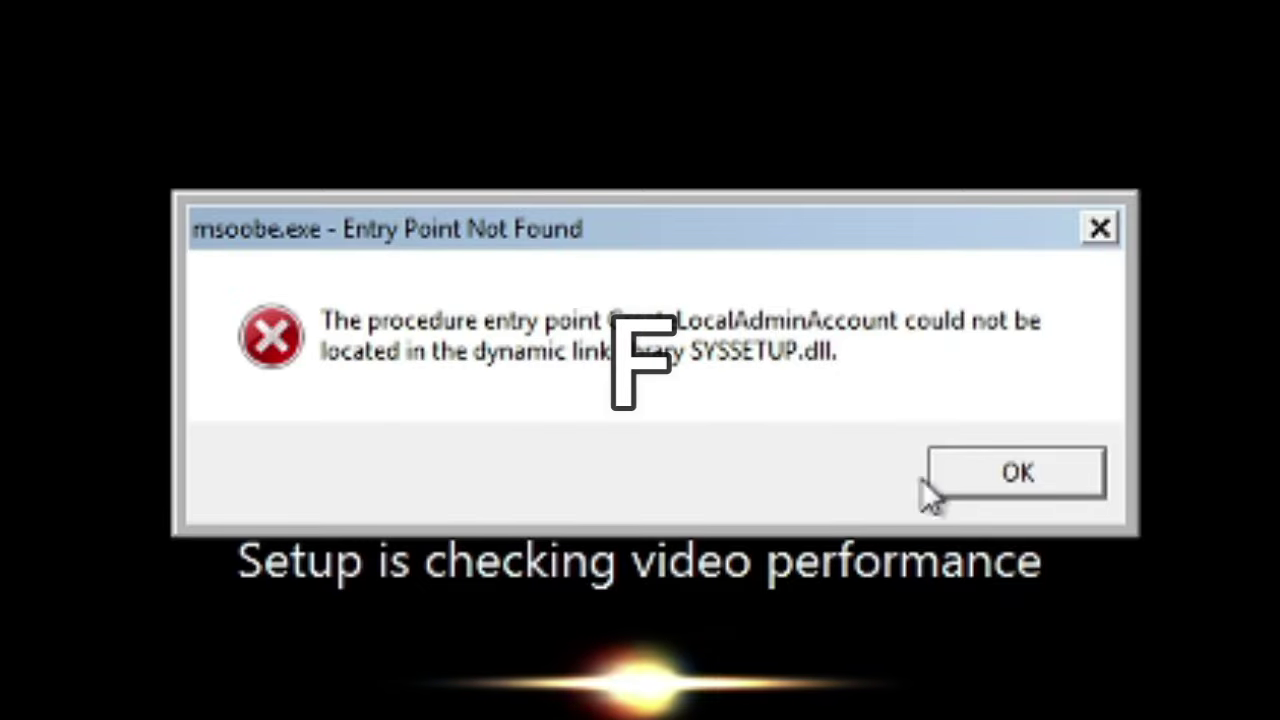
- Dismiss the msoobe.exe entry point error during setup and cancel the network location choice on the desktop
click(1043, 478)
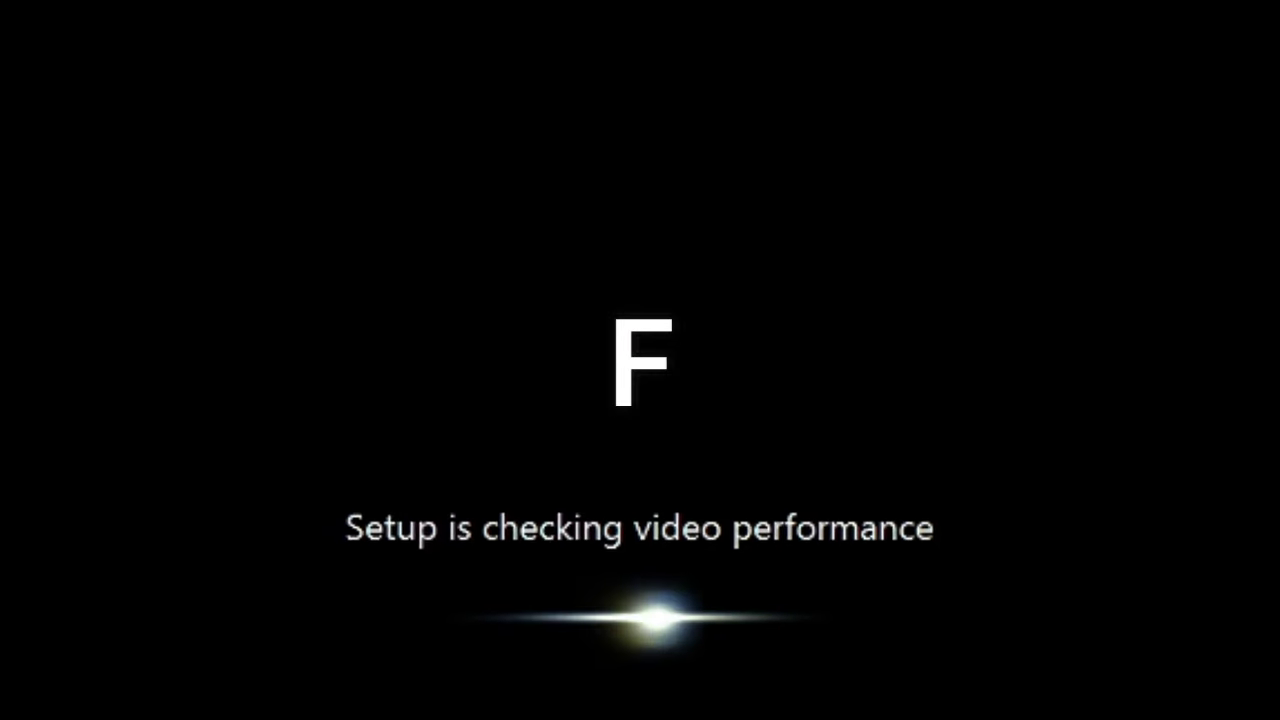
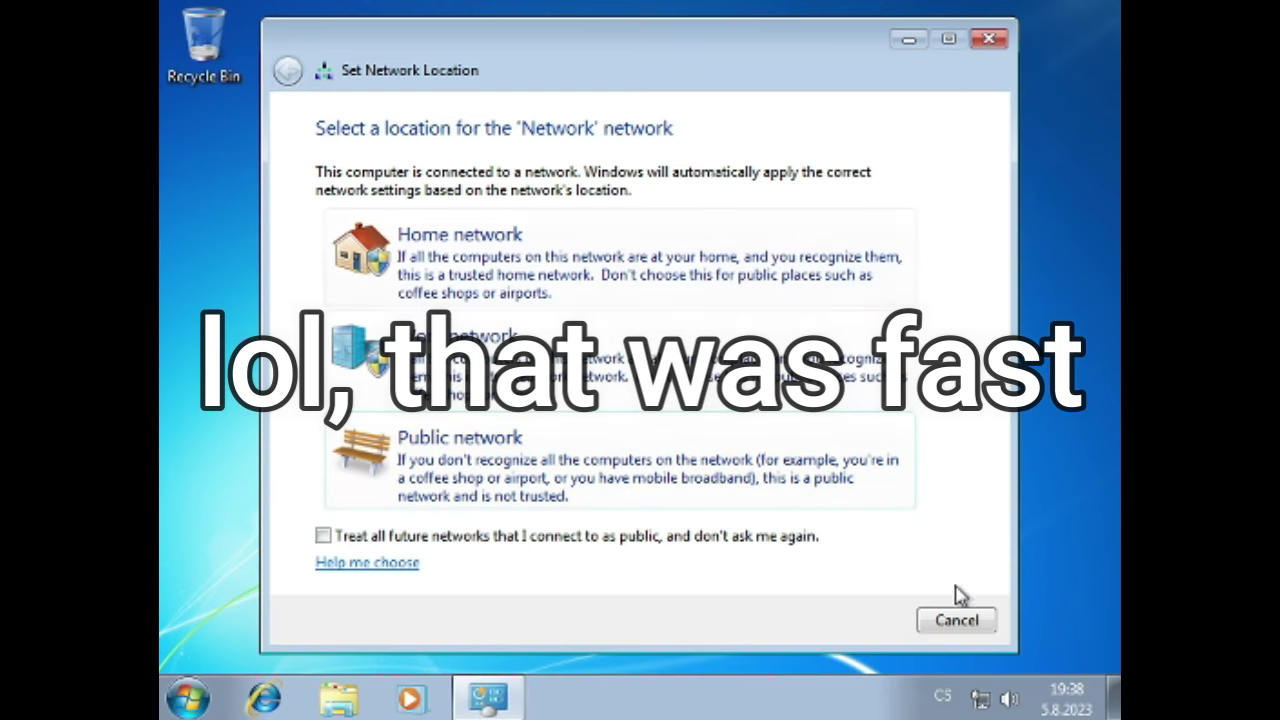
click(956, 618)
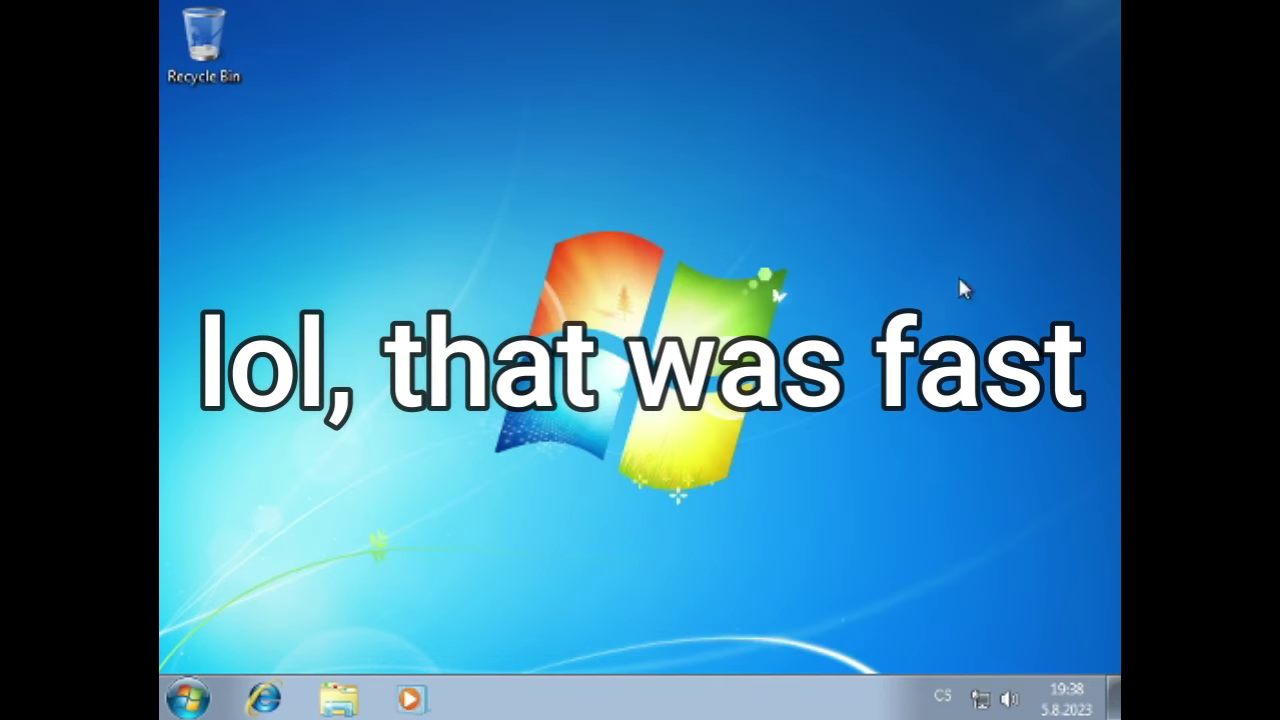
- Open the Control Panel home page in Windows 7
key(super)
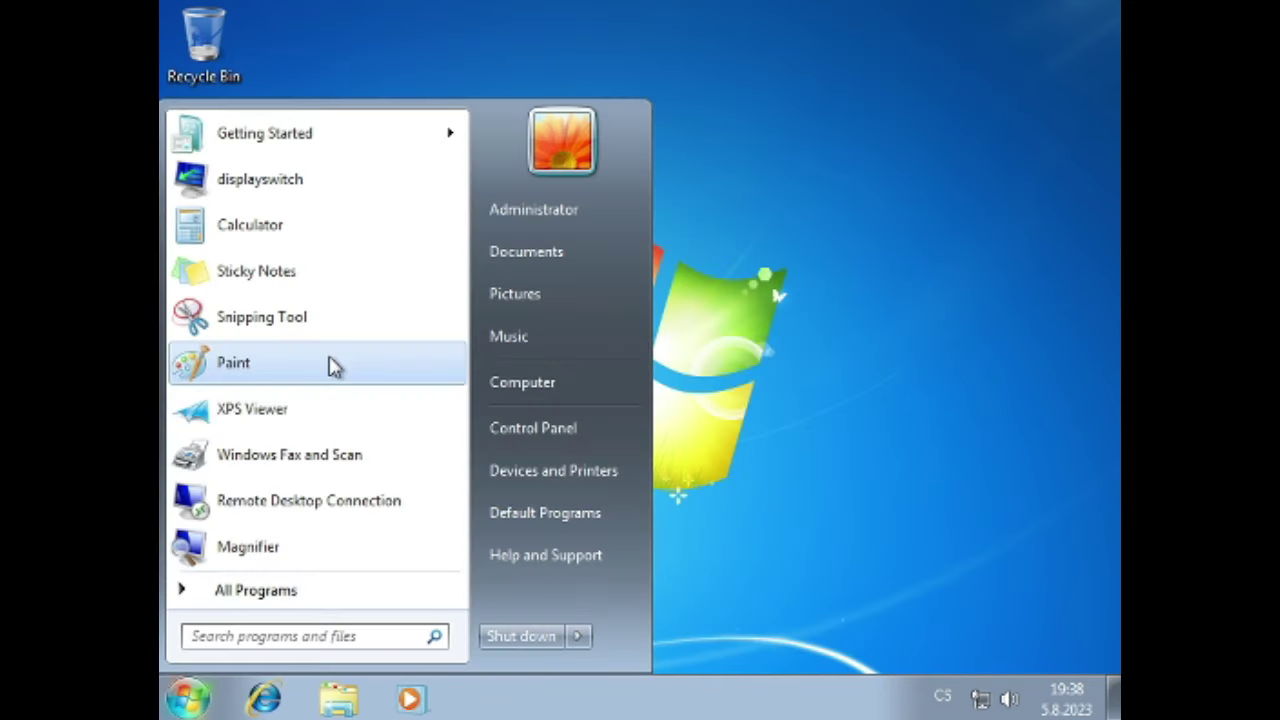
click(300, 194)
key(super+e)
click(265, 43)
click(326, 209)
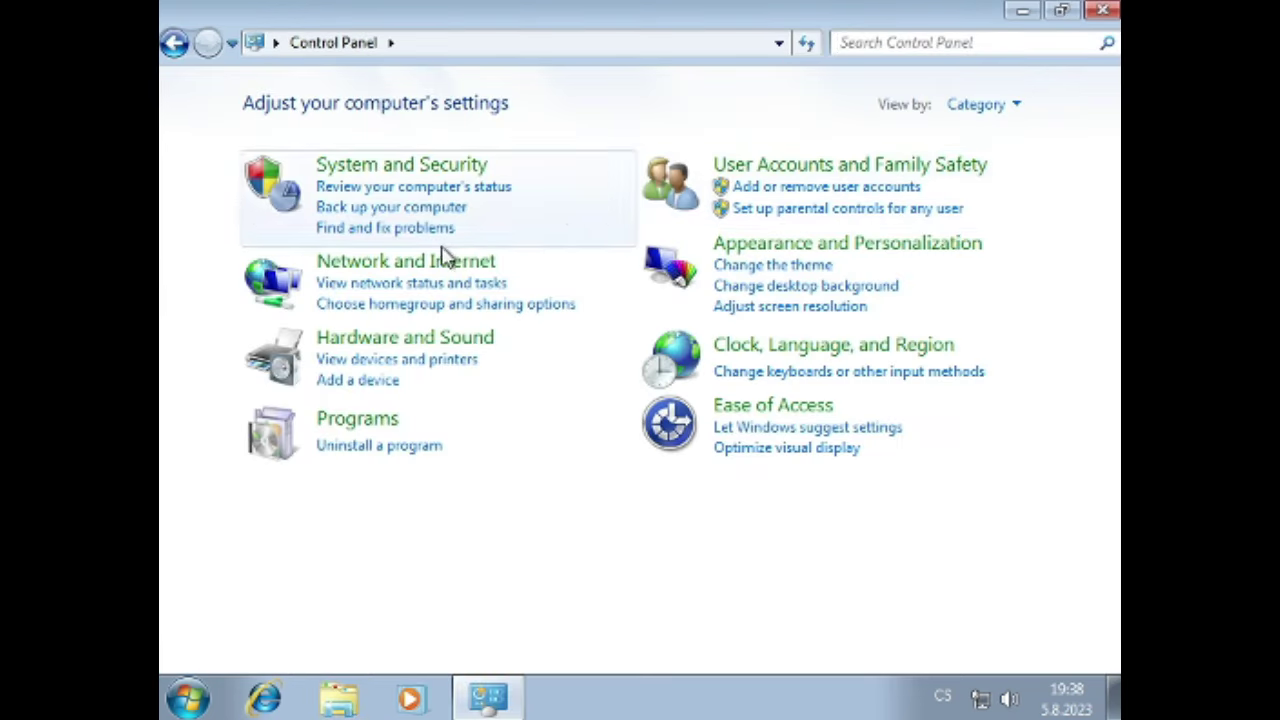
- Set the screen resolution to 1152 × 864, keep the new display settings and close the Control Panel
click(830, 243)
click(505, 180)
click(245, 134)
click(485, 340)
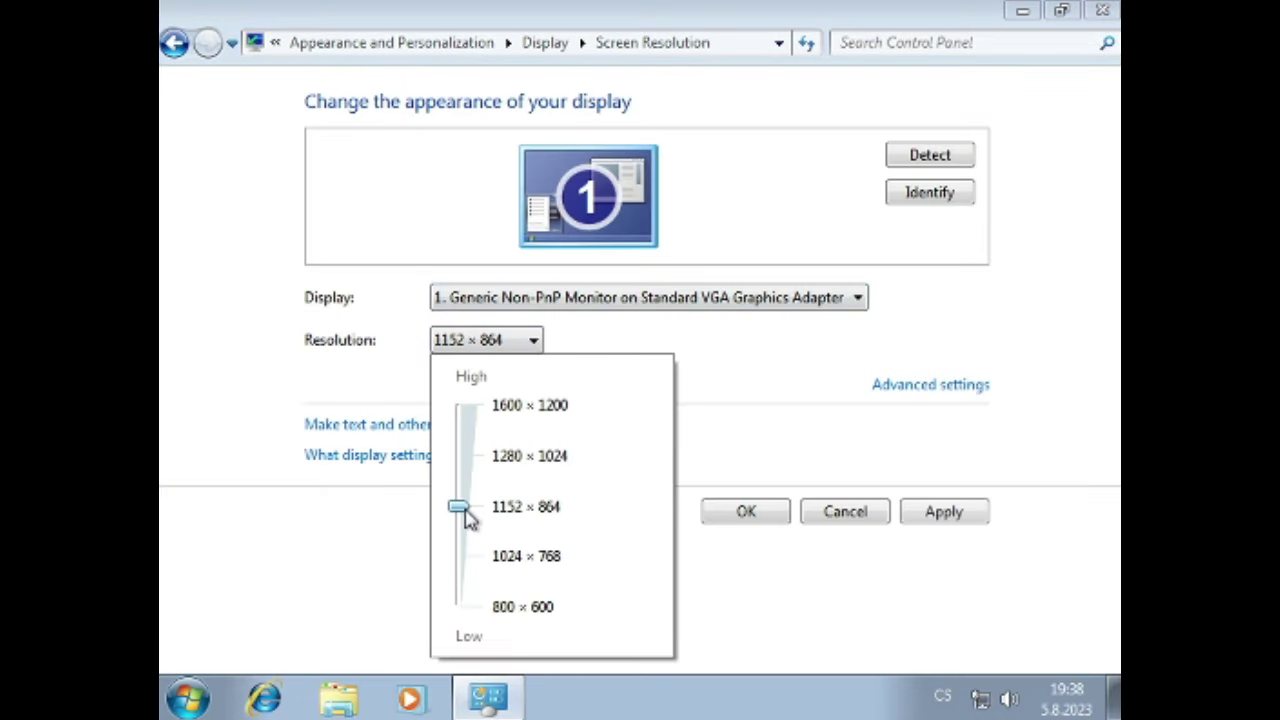
click(943, 511)
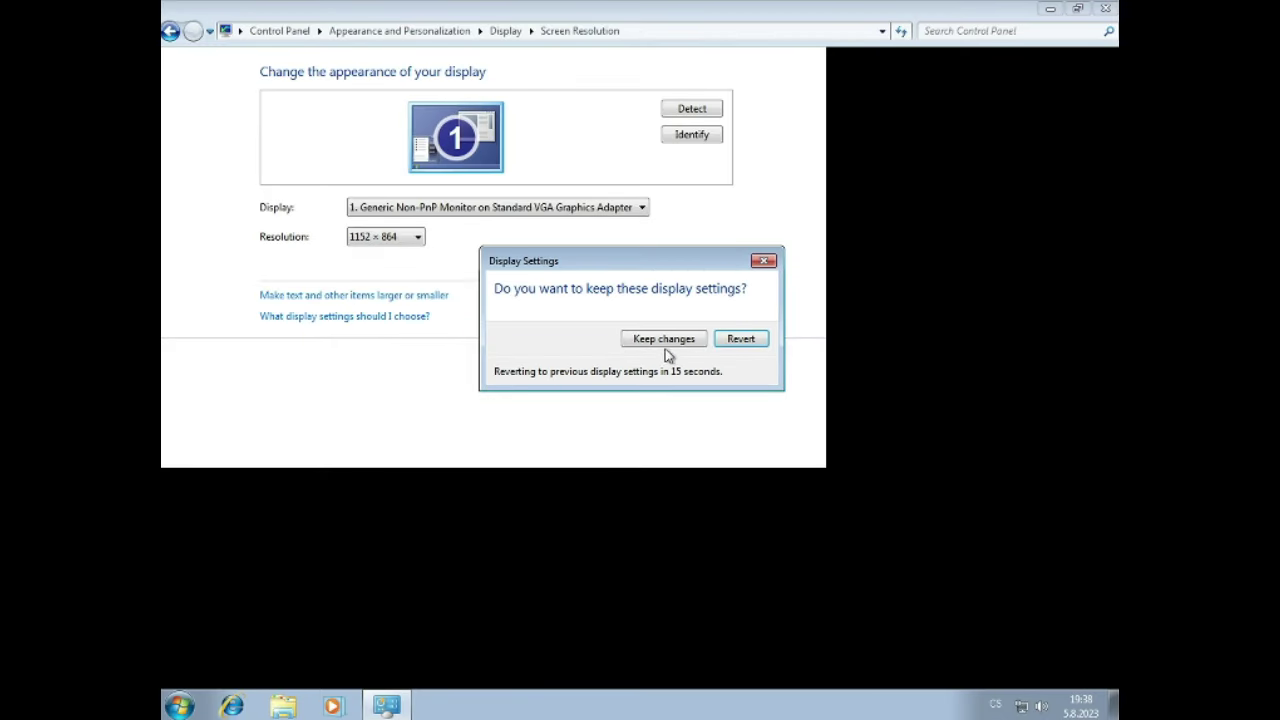
click(664, 339)
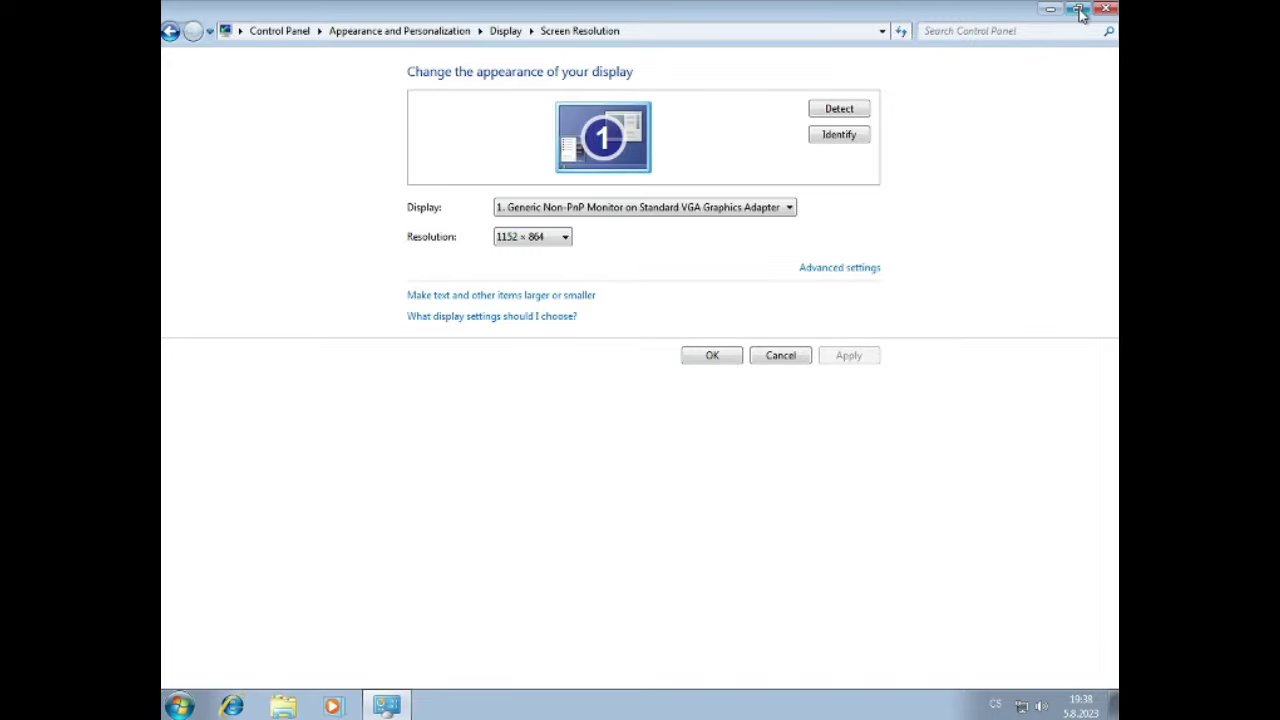
click(1086, 8)
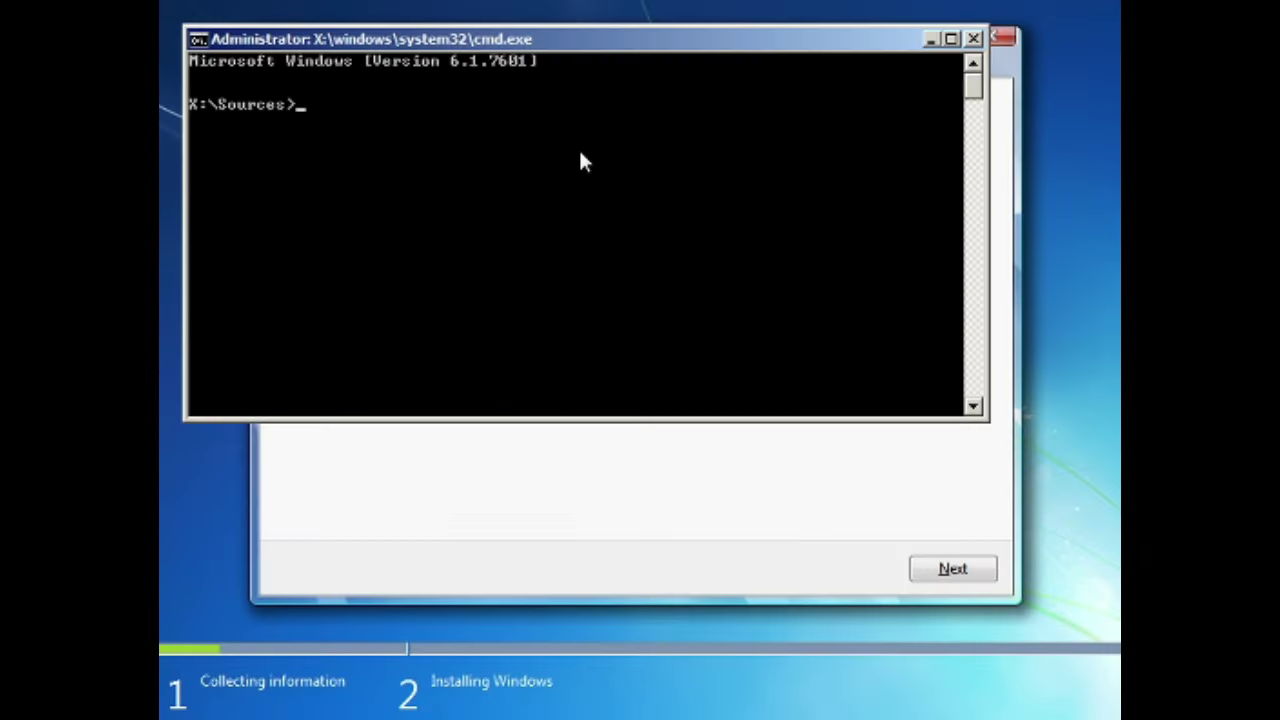
- Wipe disk 0 with DiskPart's clean command and start installing Windows on its unallocated space
text(diskpart)
key(Return)
text(sel disk )
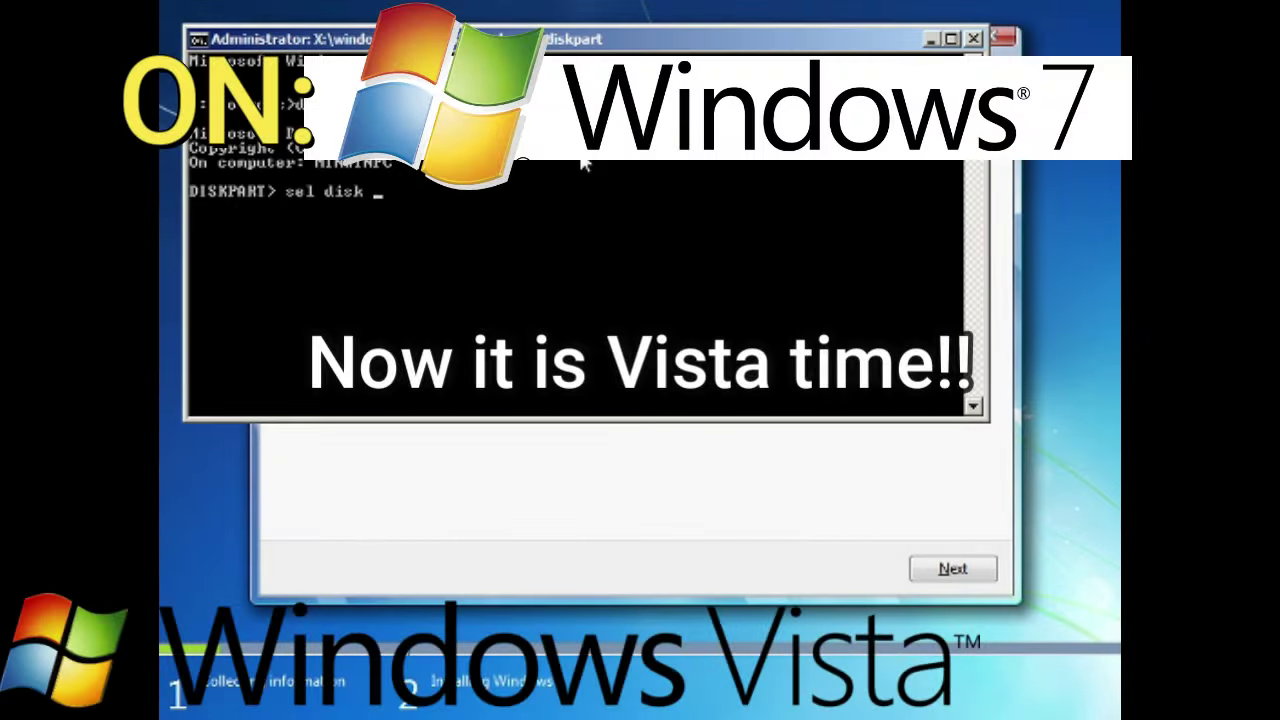
text(0)
key(Return)
text(clean)
key(Return)
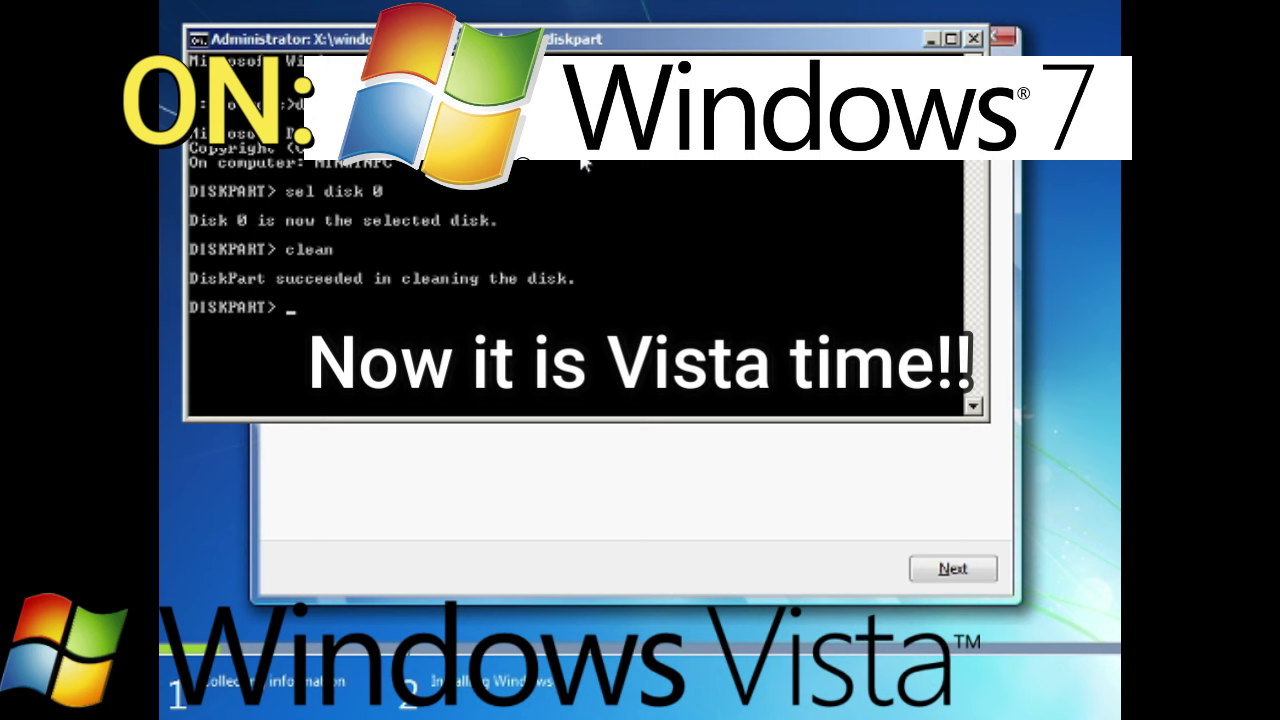
click(975, 39)
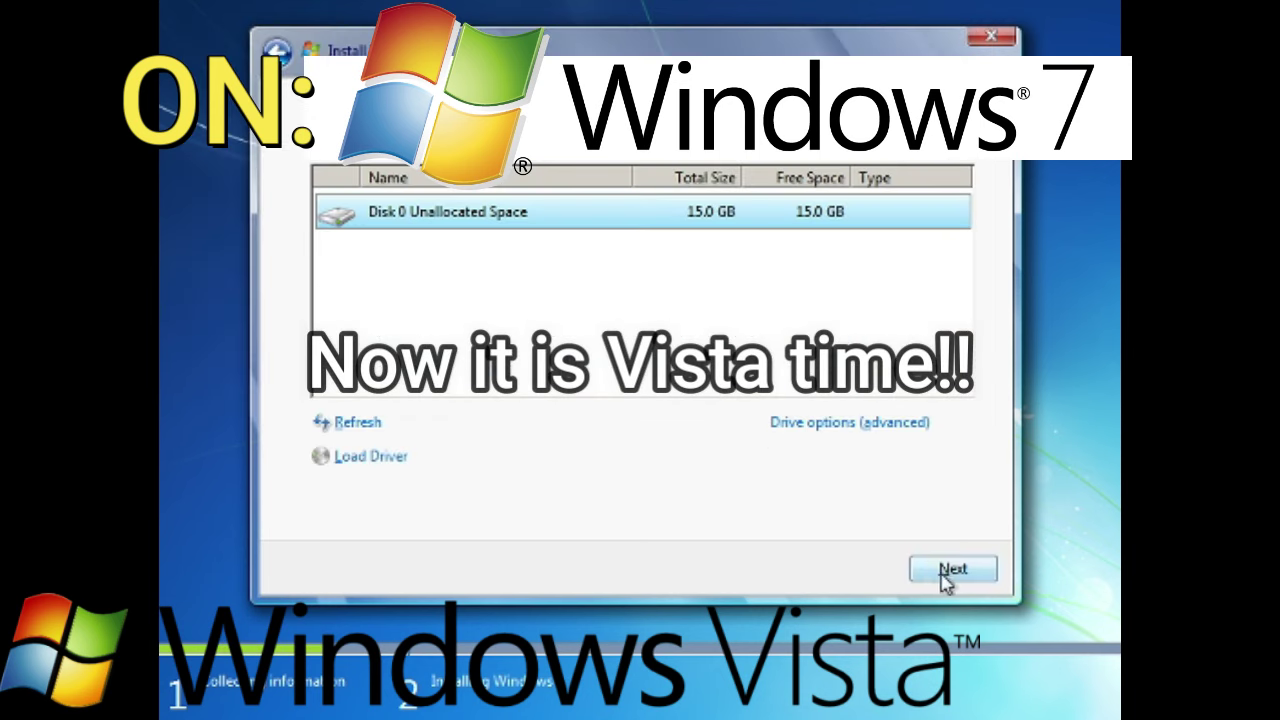
click(952, 570)
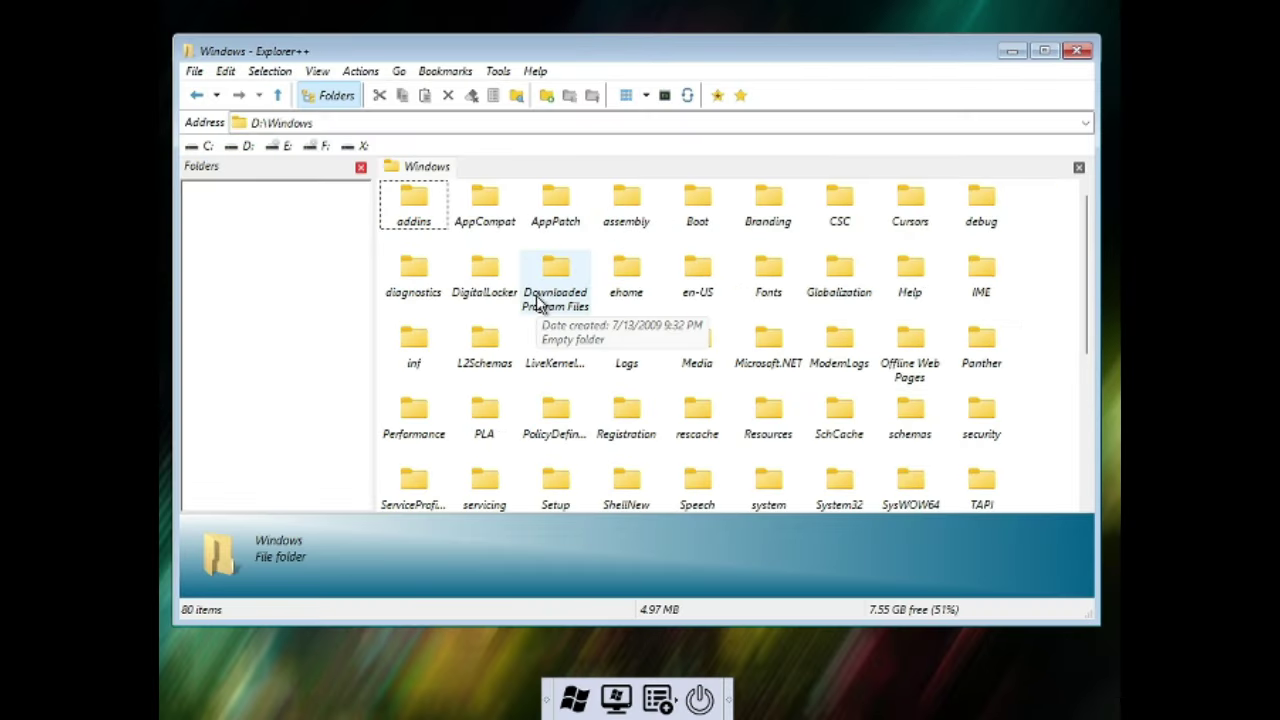
- Move the files in D:\Windows\System32\oobe into a new folder named newOOBE, and select all files in F:\oobe
scroll(640, 402, down, 2)
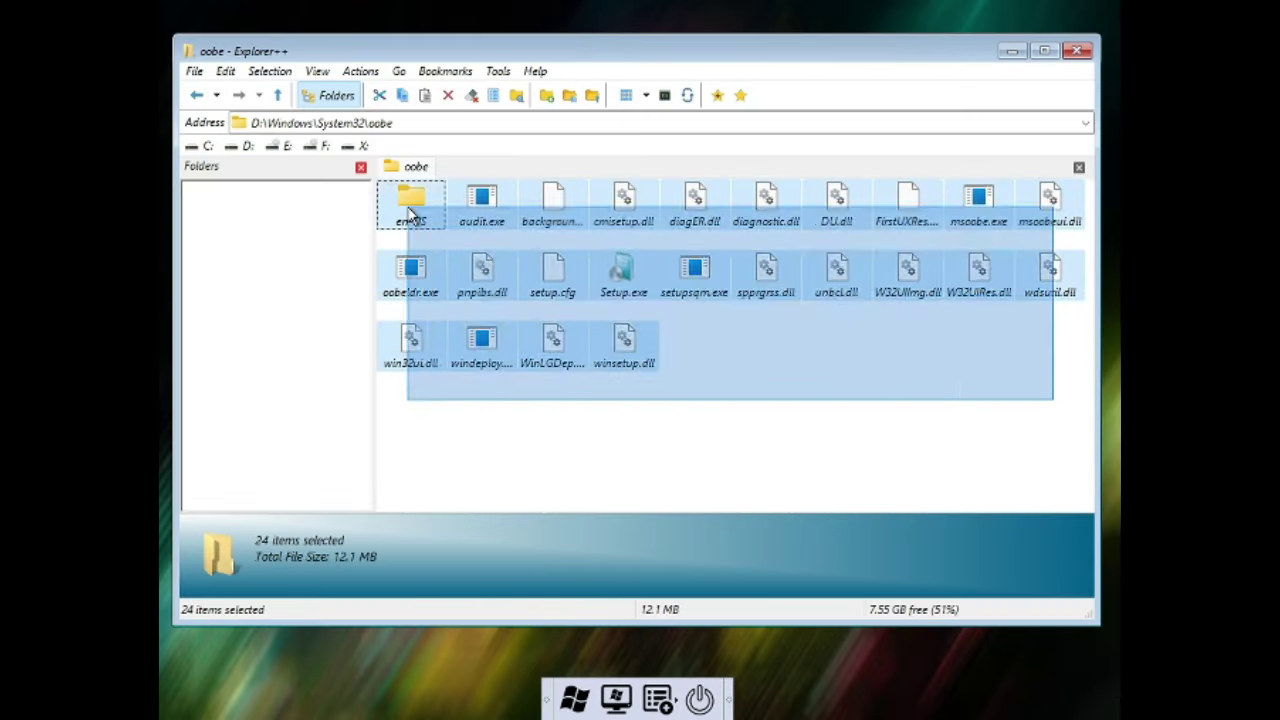
right_click(748, 340)
click(975, 569)
text(newOOB)
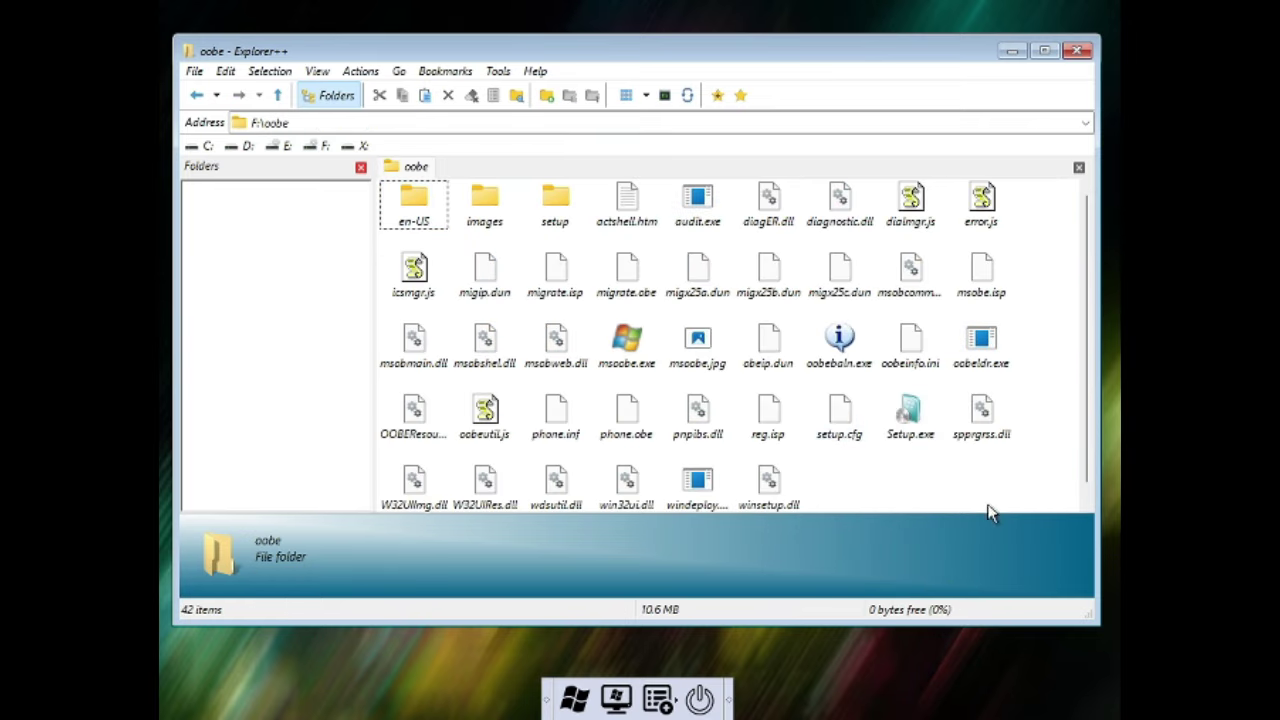
key(ctrl+a)
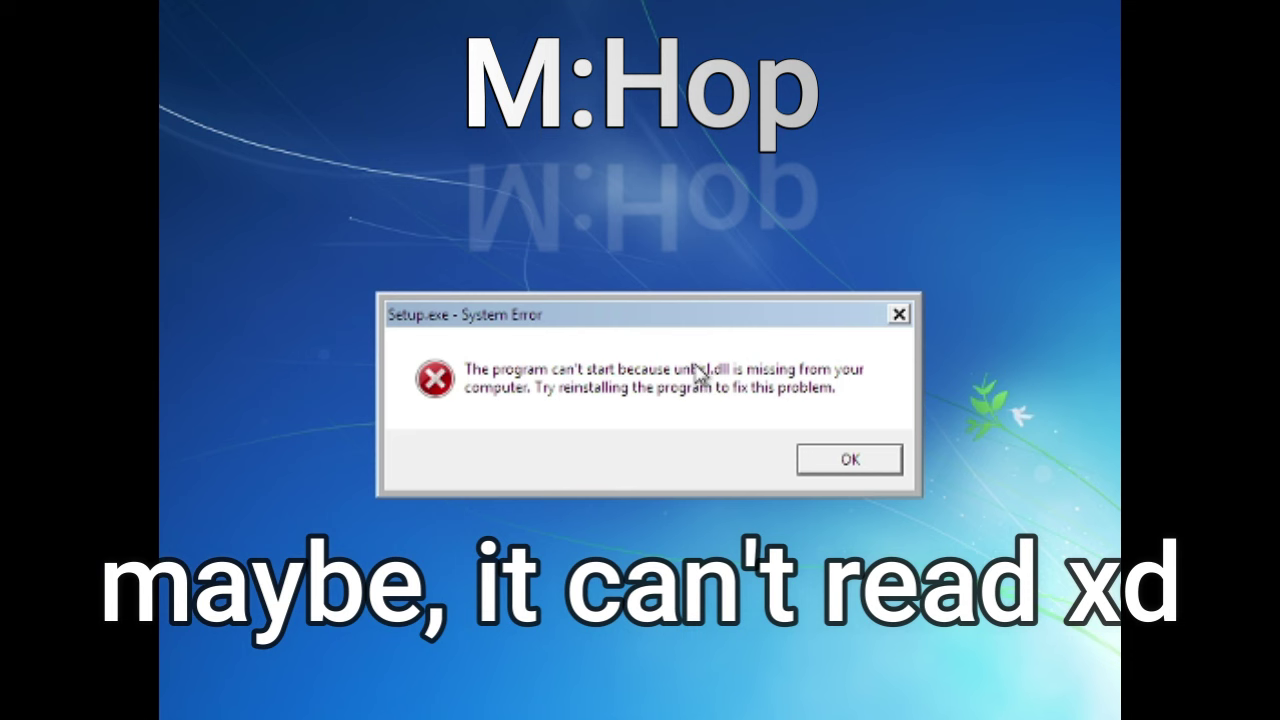
- Dismiss the missing unbcl.dll and WinSetup.dll error messages on both setup attempts
click(863, 464)
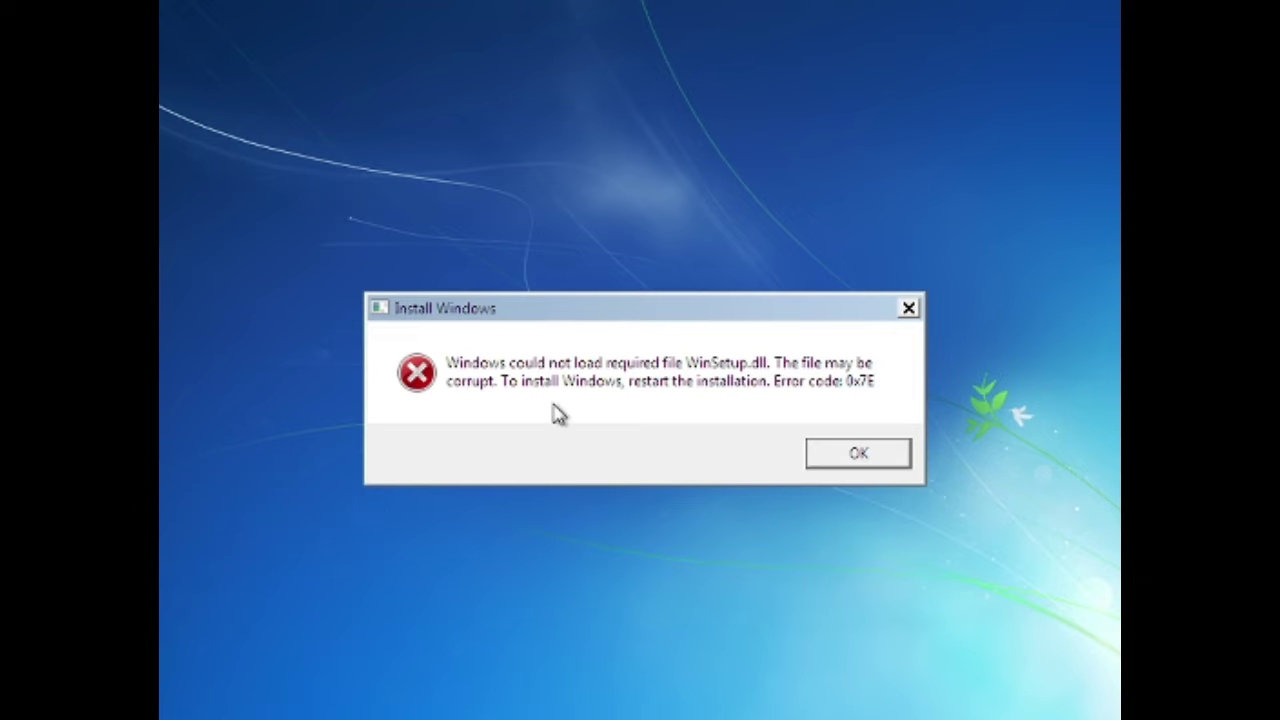
click(855, 455)
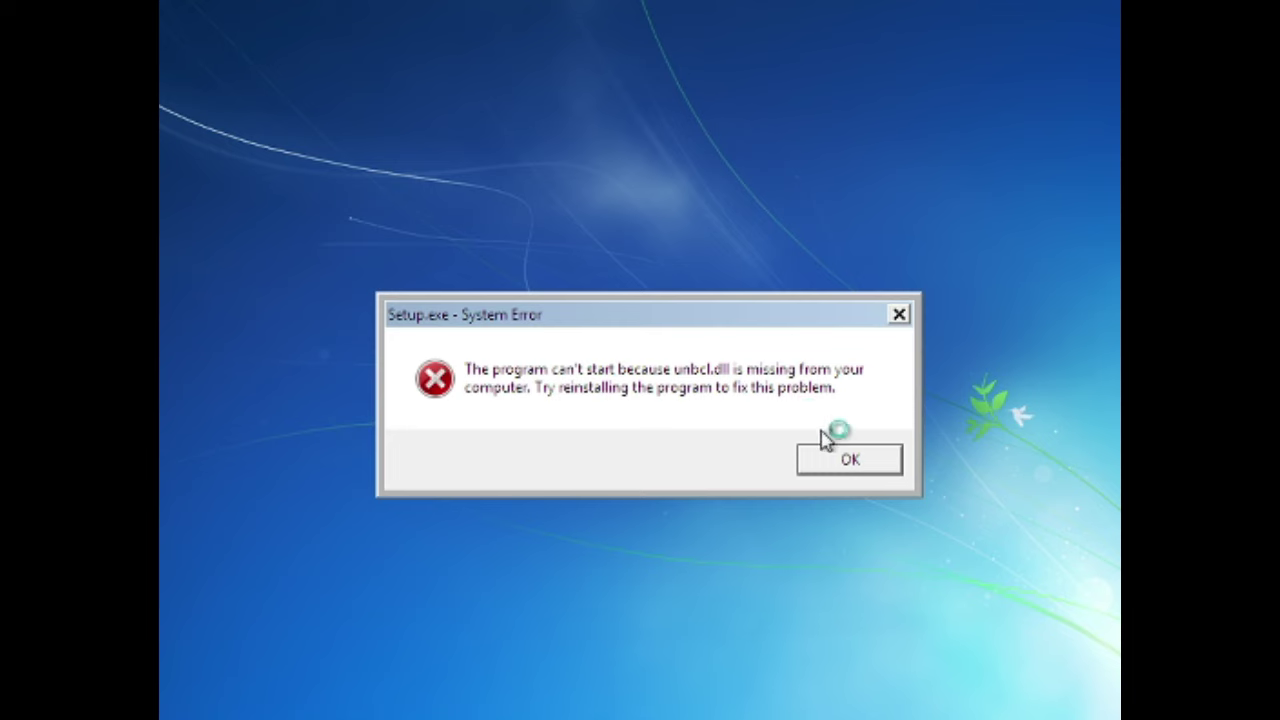
click(877, 468)
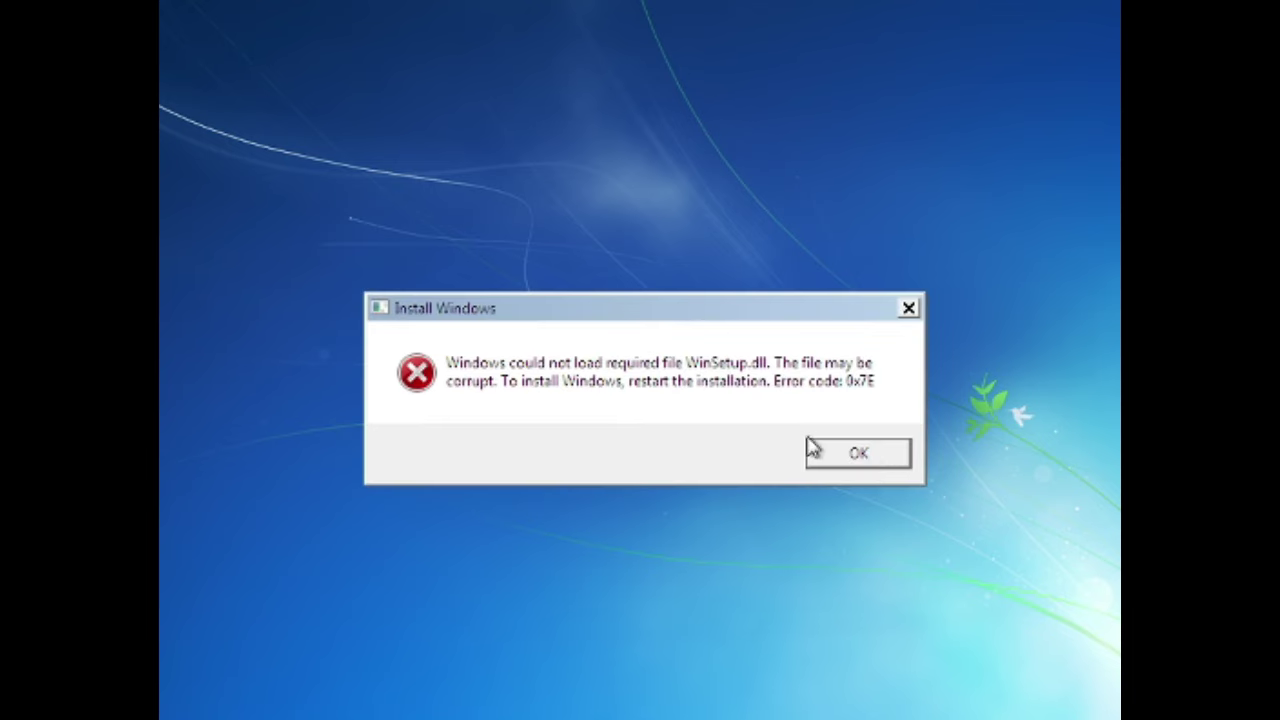
click(857, 466)
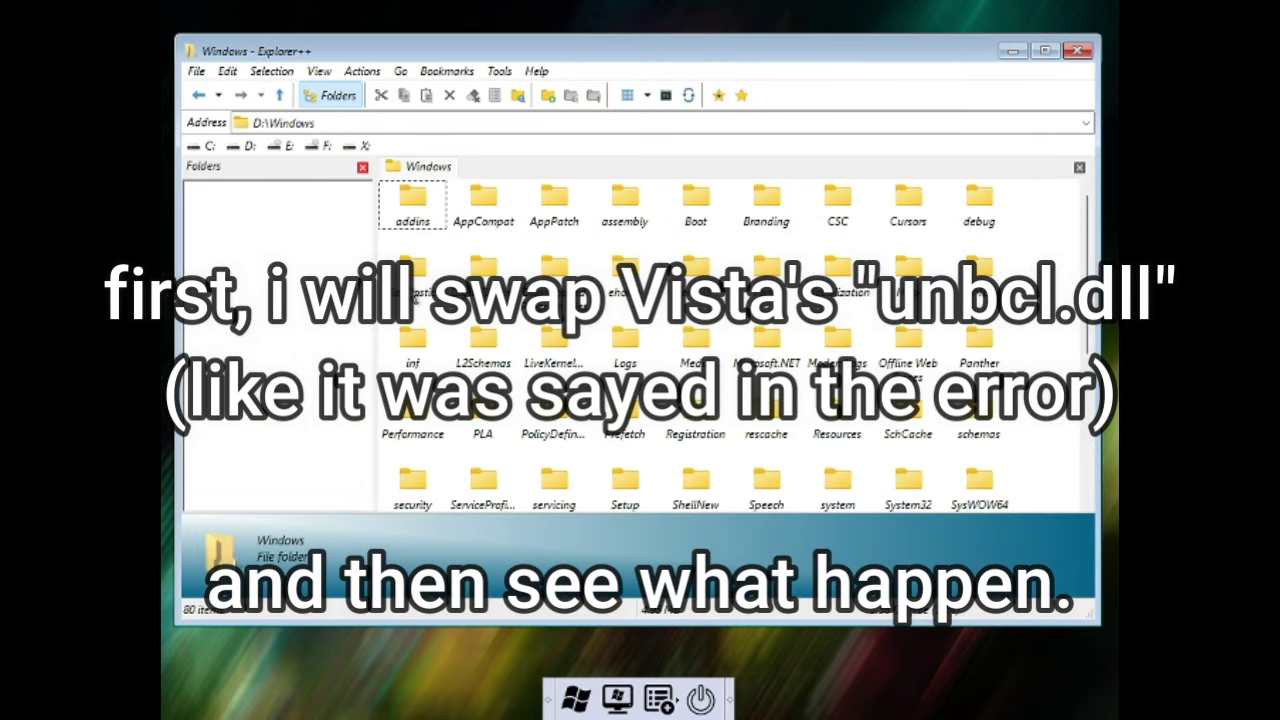
- Copy unbcl.dll from the newOOBE folder into D:\Windows\System32\oobe
scroll(666, 429, down, 5)
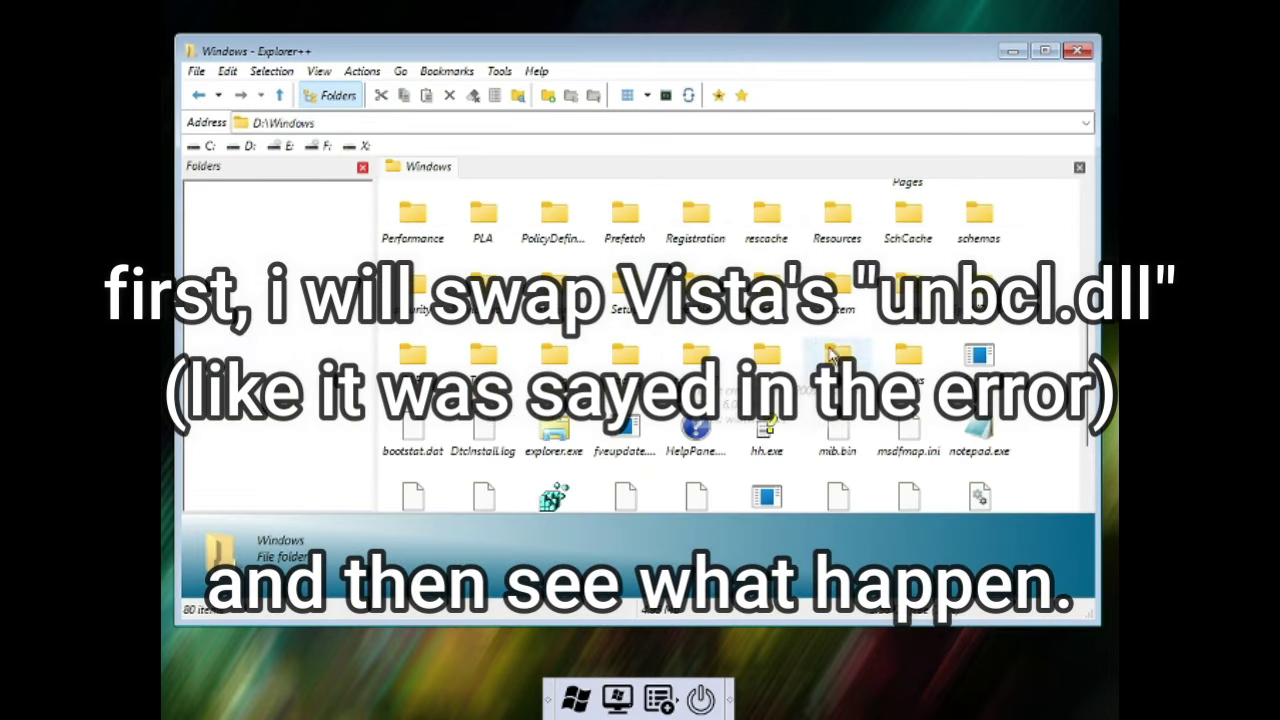
double_click(829, 357)
scroll(716, 330, down, 5)
double_click(716, 330)
scroll(812, 455, down, 1)
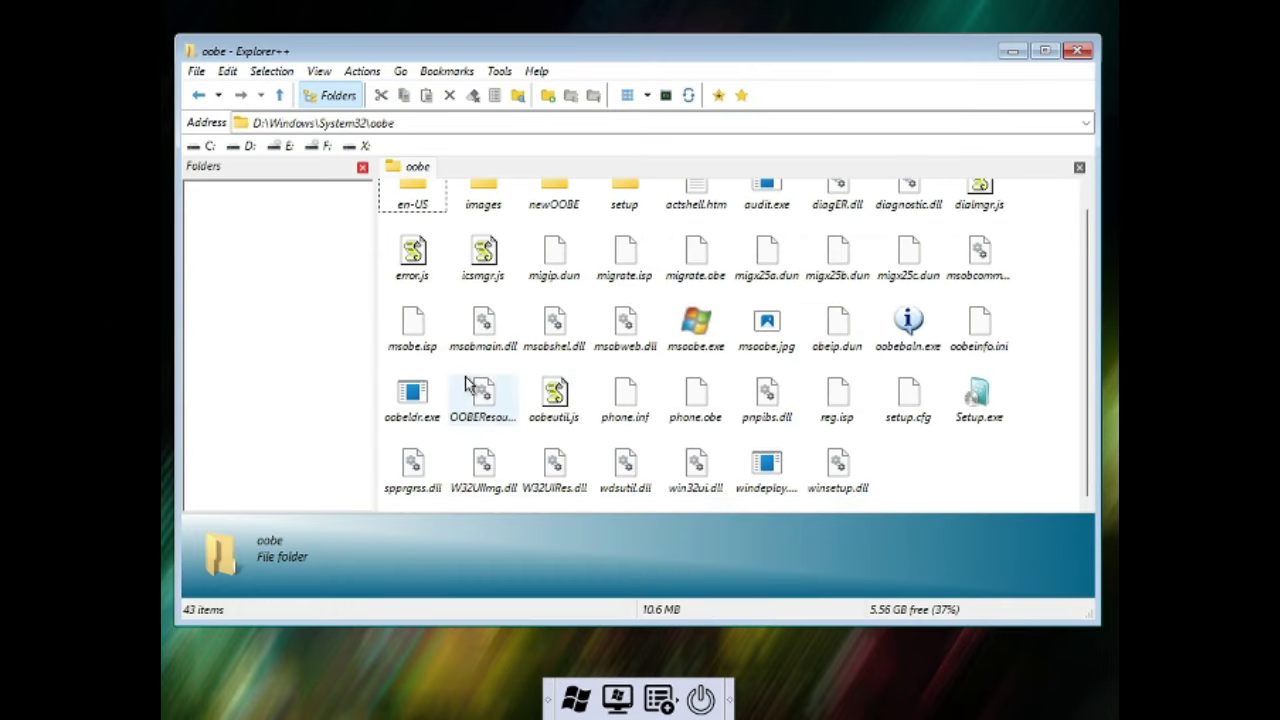
click(838, 468)
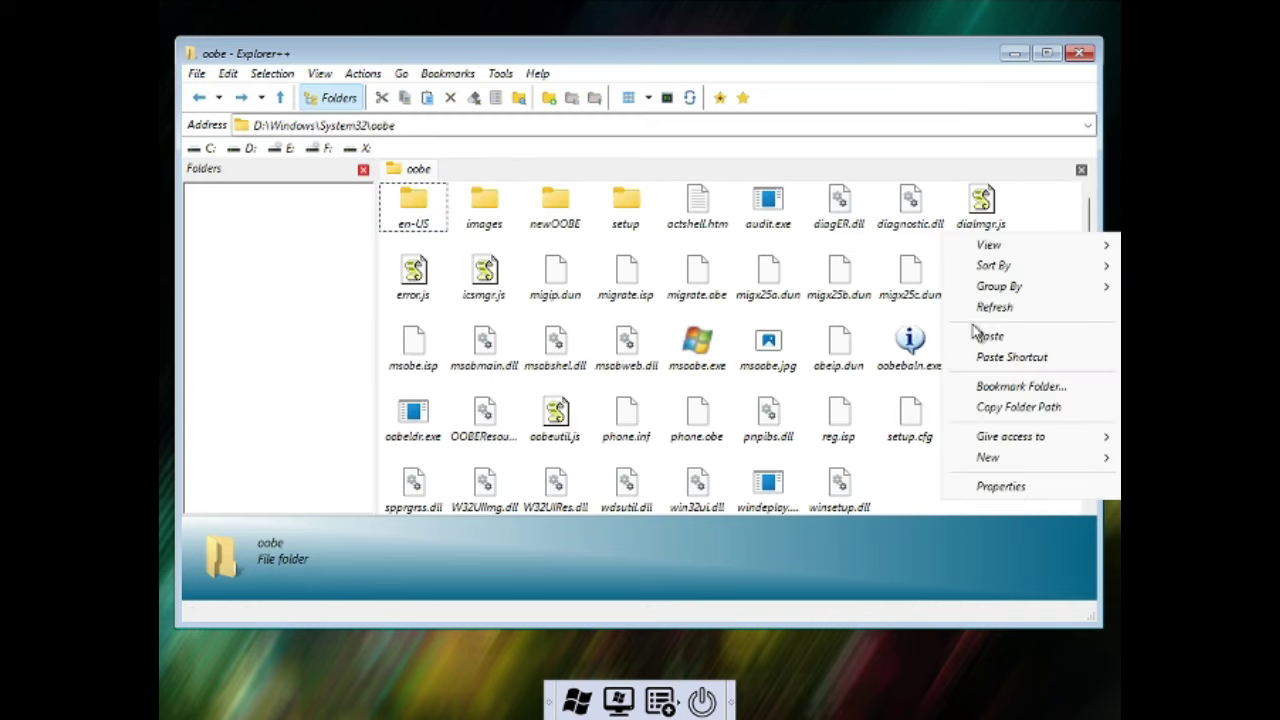
click(980, 334)
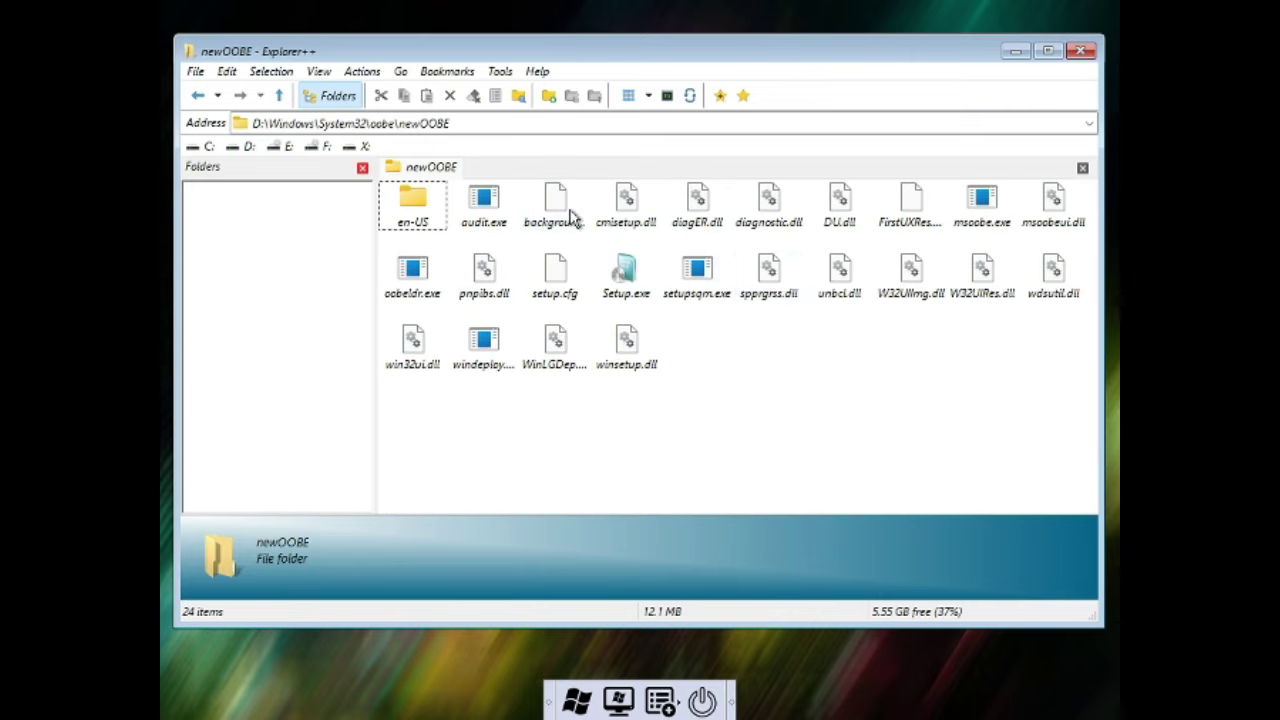
- Insert VISTA into the name of the existing winsetup.dll in the oobe folder and paste the newOOBE version of winsetup.dll beside it
click(637, 350)
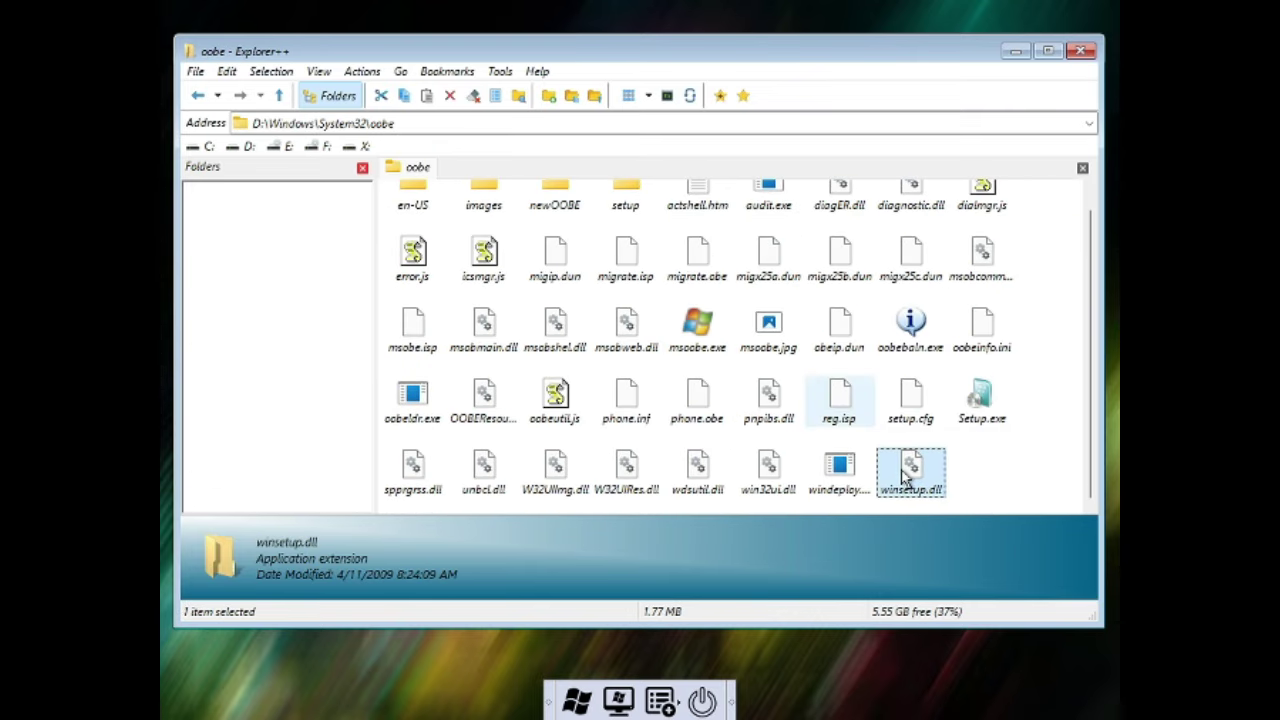
key(F2)
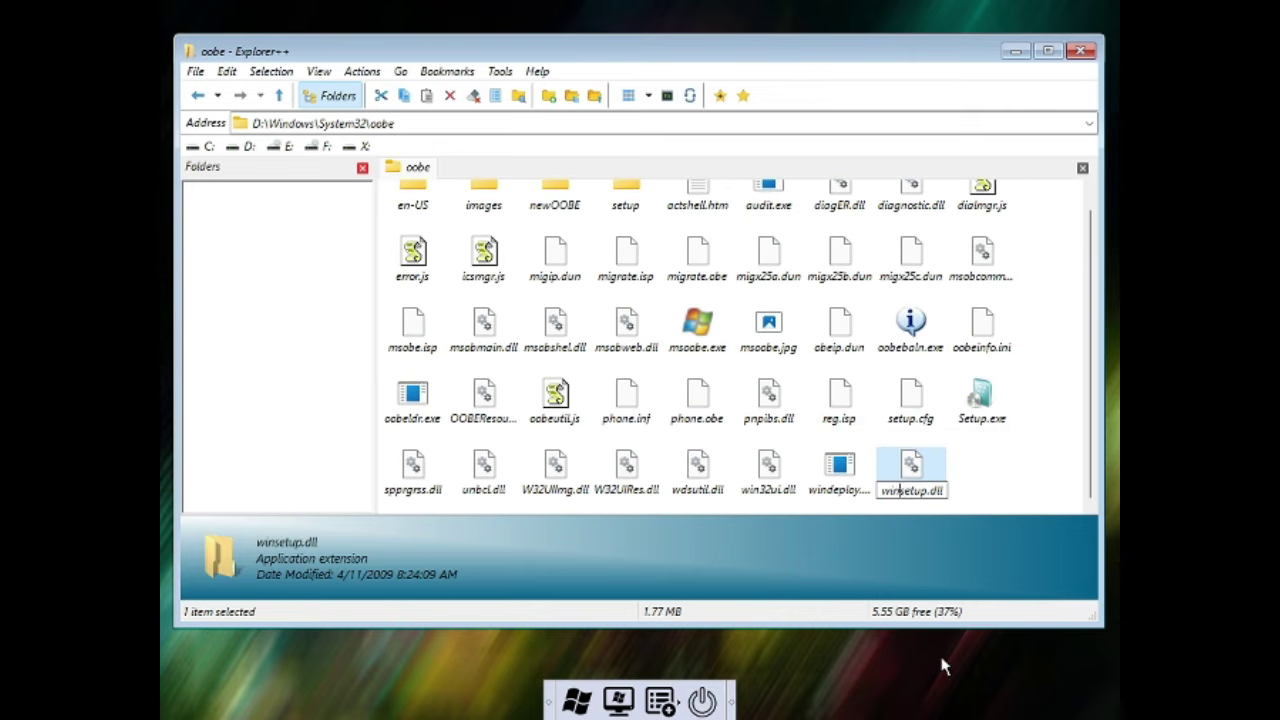
text(10)
key(Return)
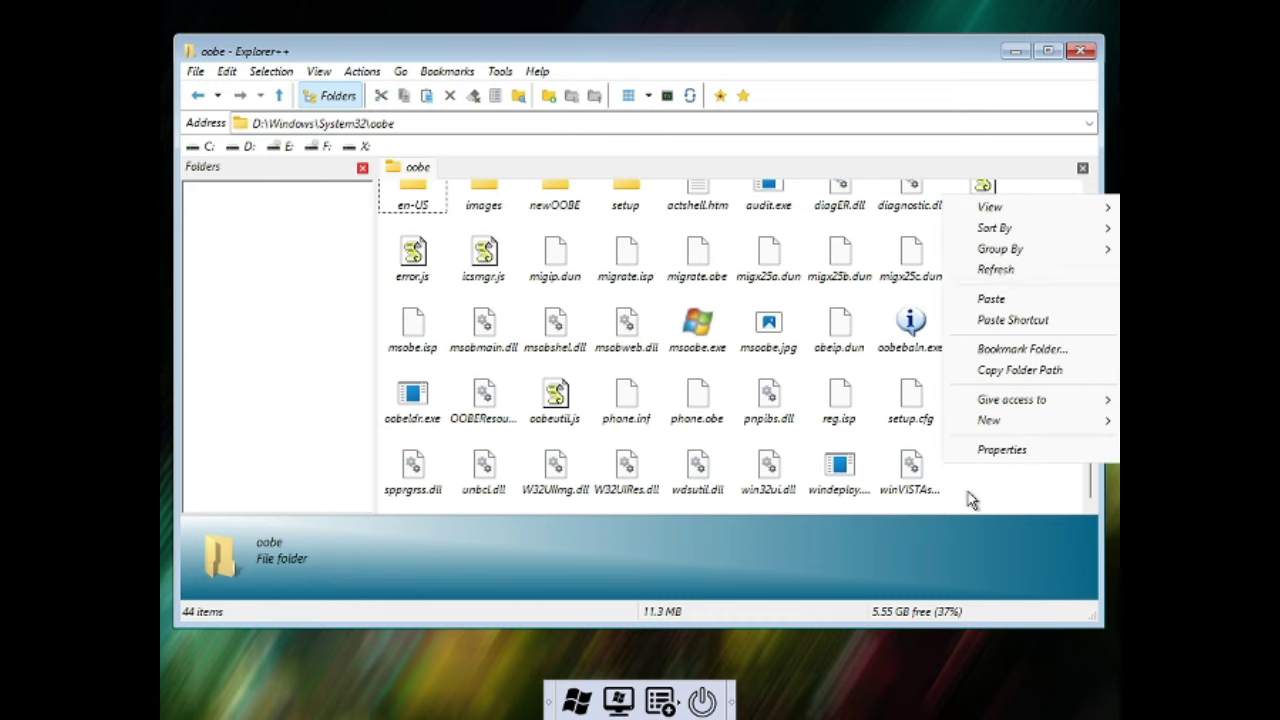
click(908, 468)
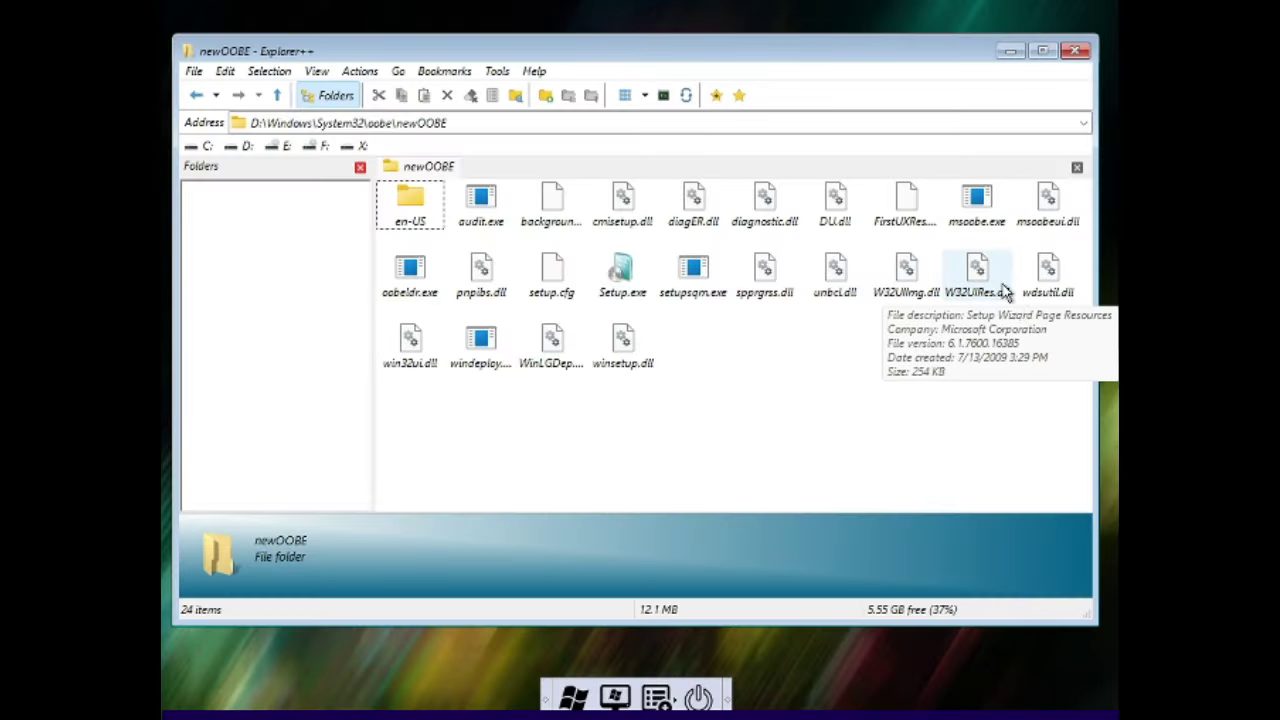
- Copy wdsutil.dll from newOOBE into the oobe folder, and skip the disk check when the machine restarts
right_click(1000, 277)
click(997, 372)
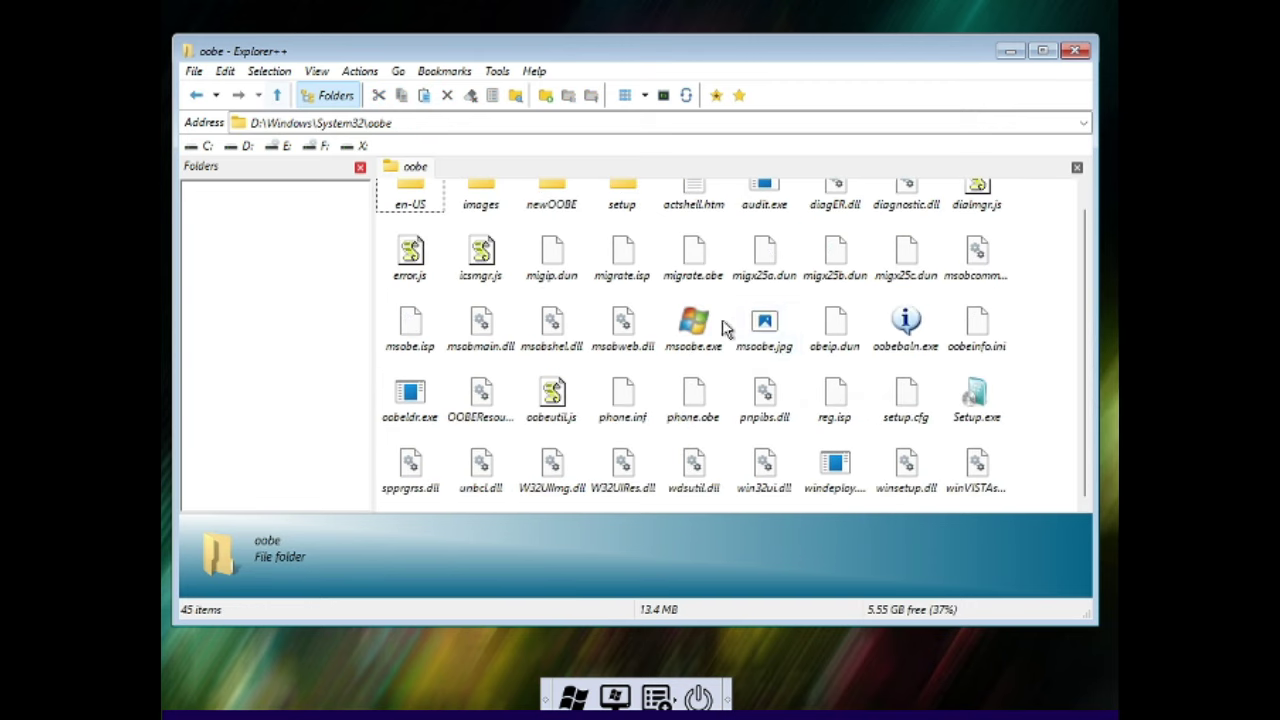
click(693, 465)
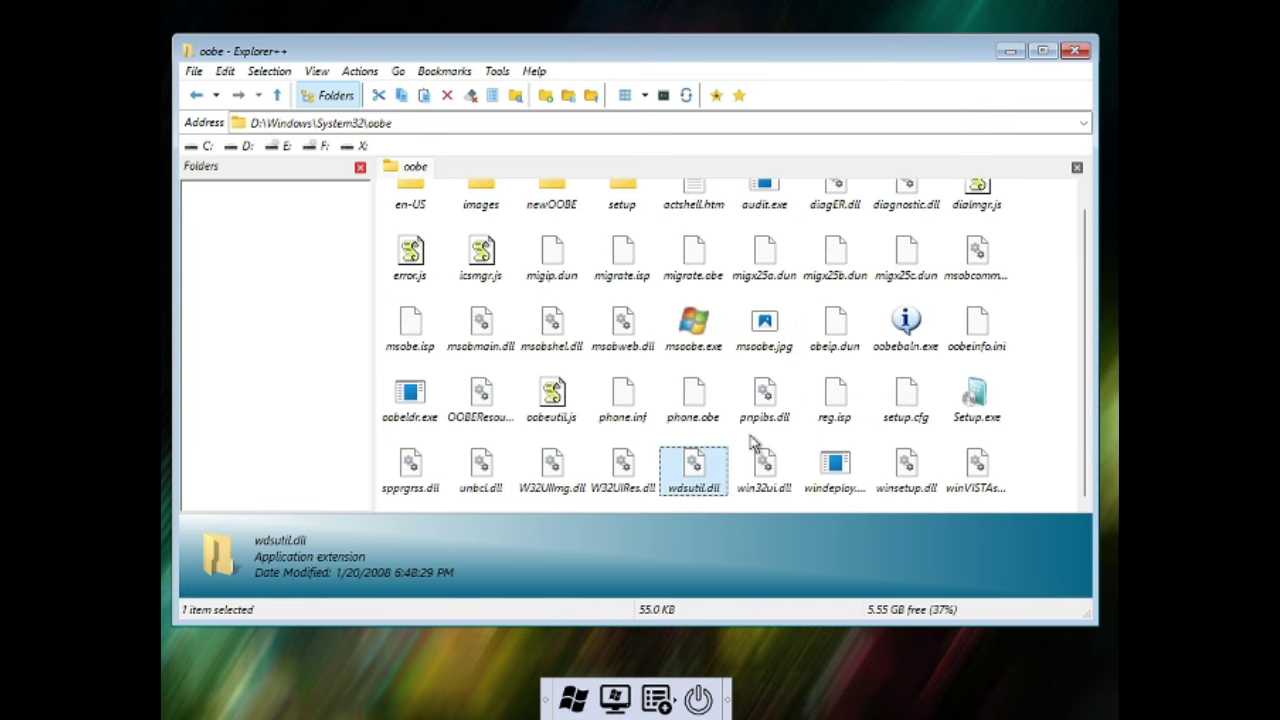
right_click(1040, 470)
click(1045, 302)
click(1075, 50)
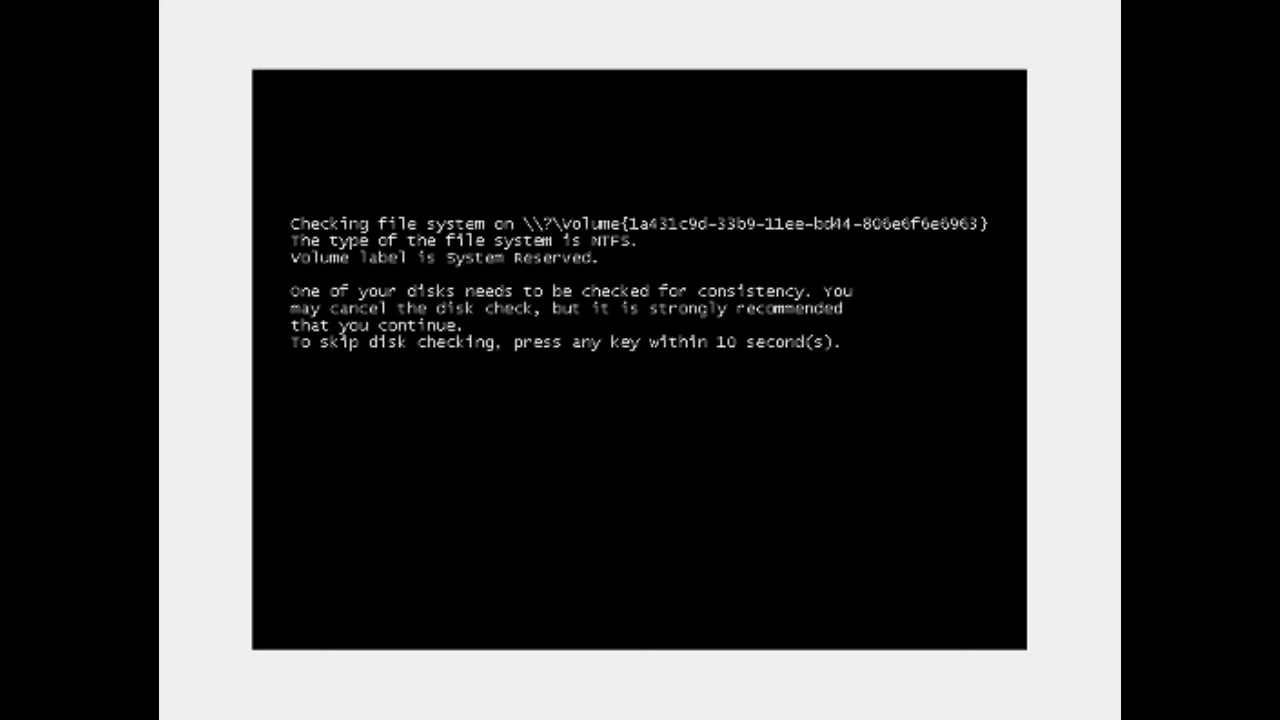
key(Return)
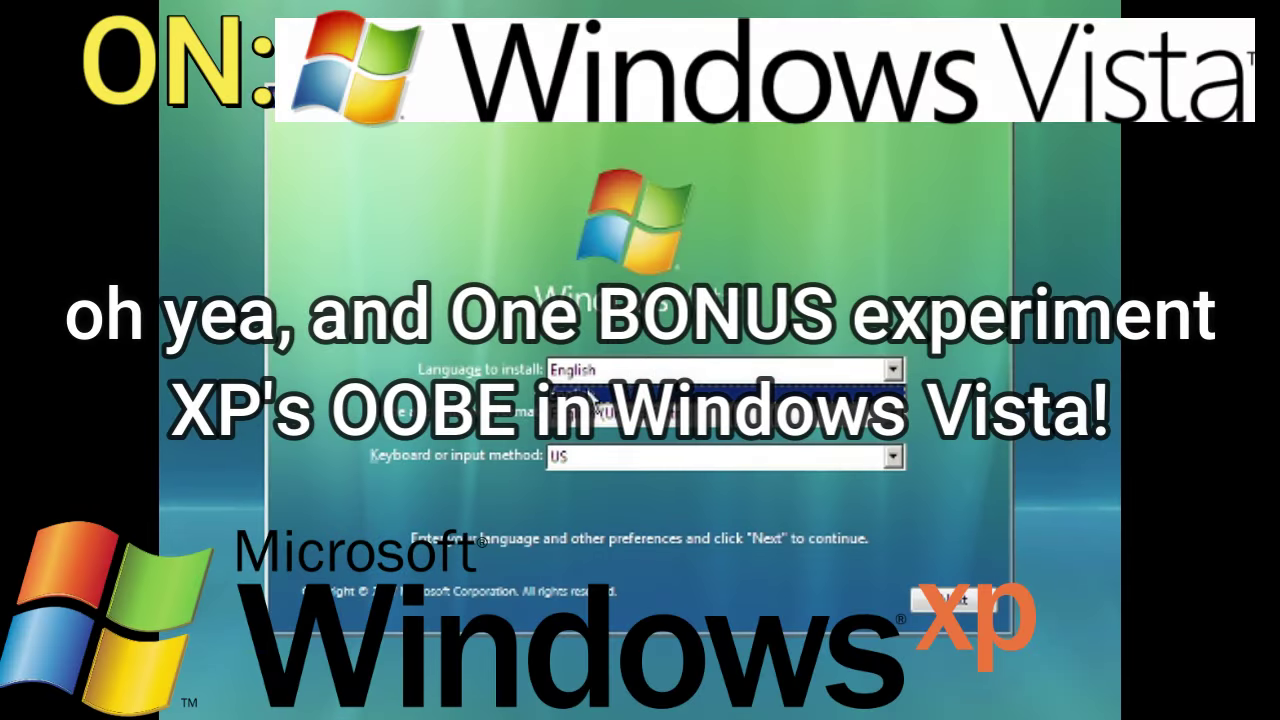
- Set the time and currency format to Czech (Czech Republic) and start the Windows Vista installation
click(632, 372)
scroll(668, 518, up, 5)
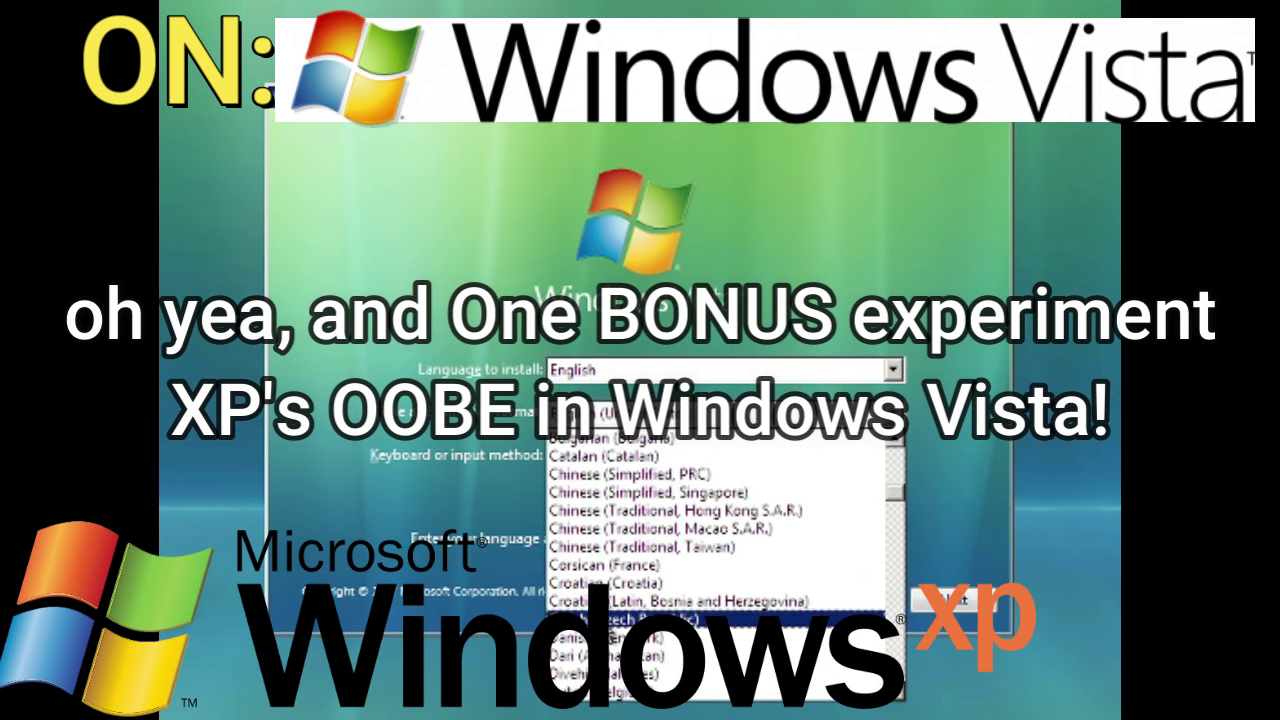
click(622, 603)
key(Return)
click(666, 362)
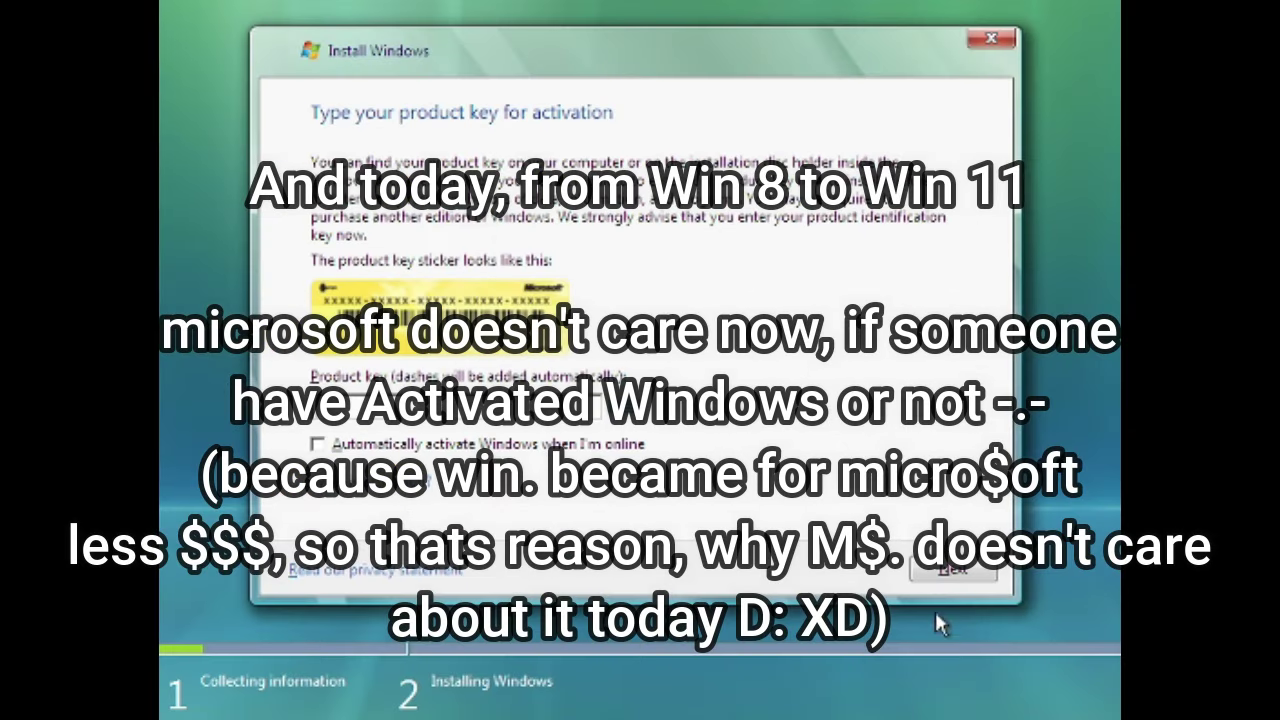
- Continue the Vista installation without entering a product key
click(955, 572)
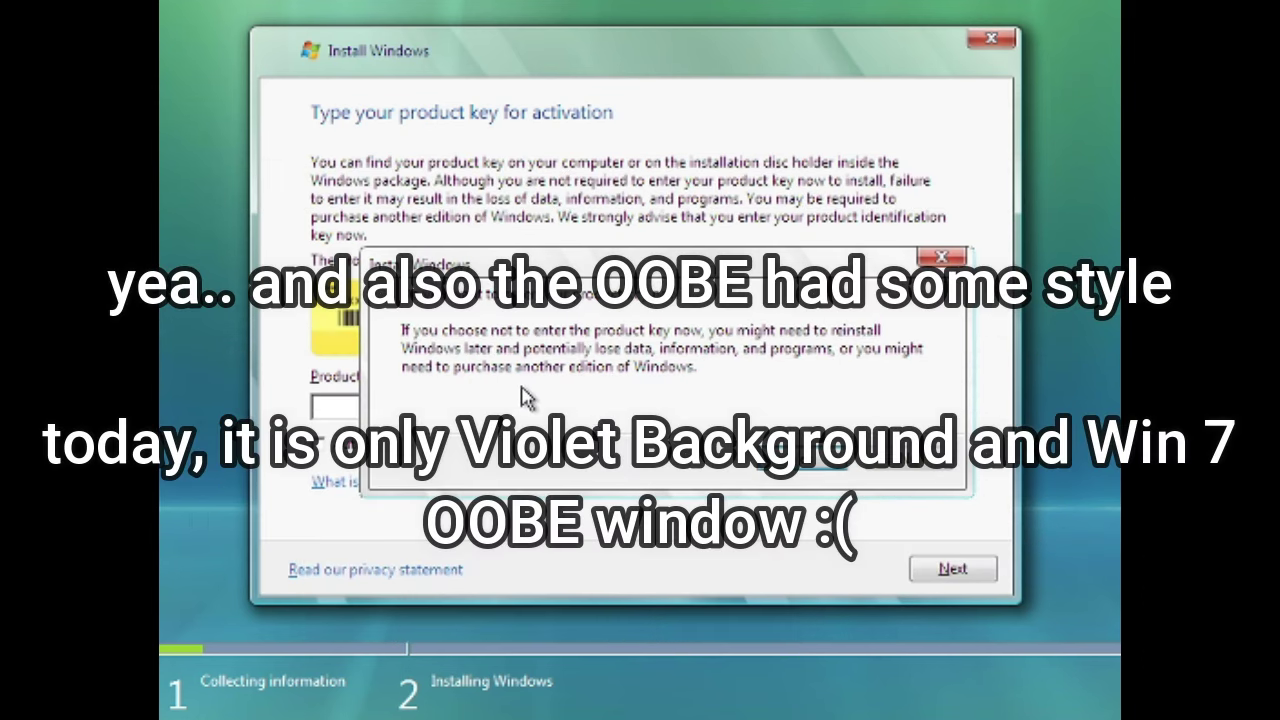
click(823, 468)
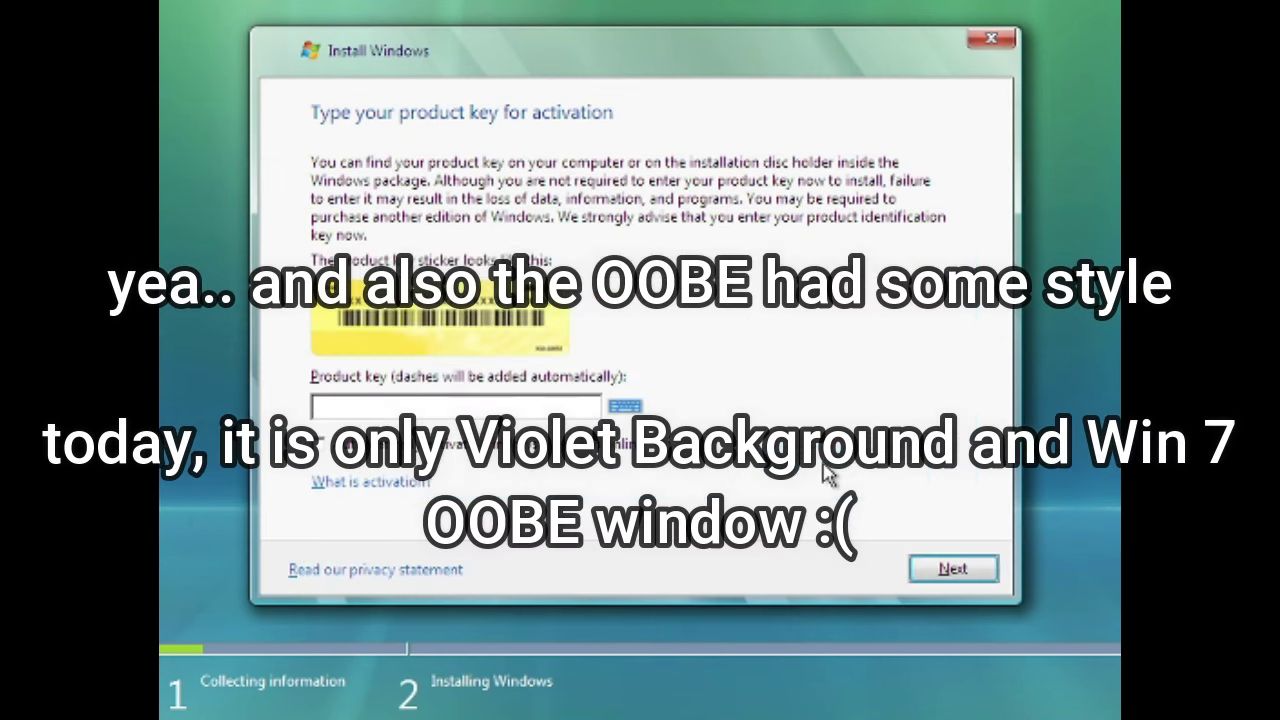
click(960, 567)
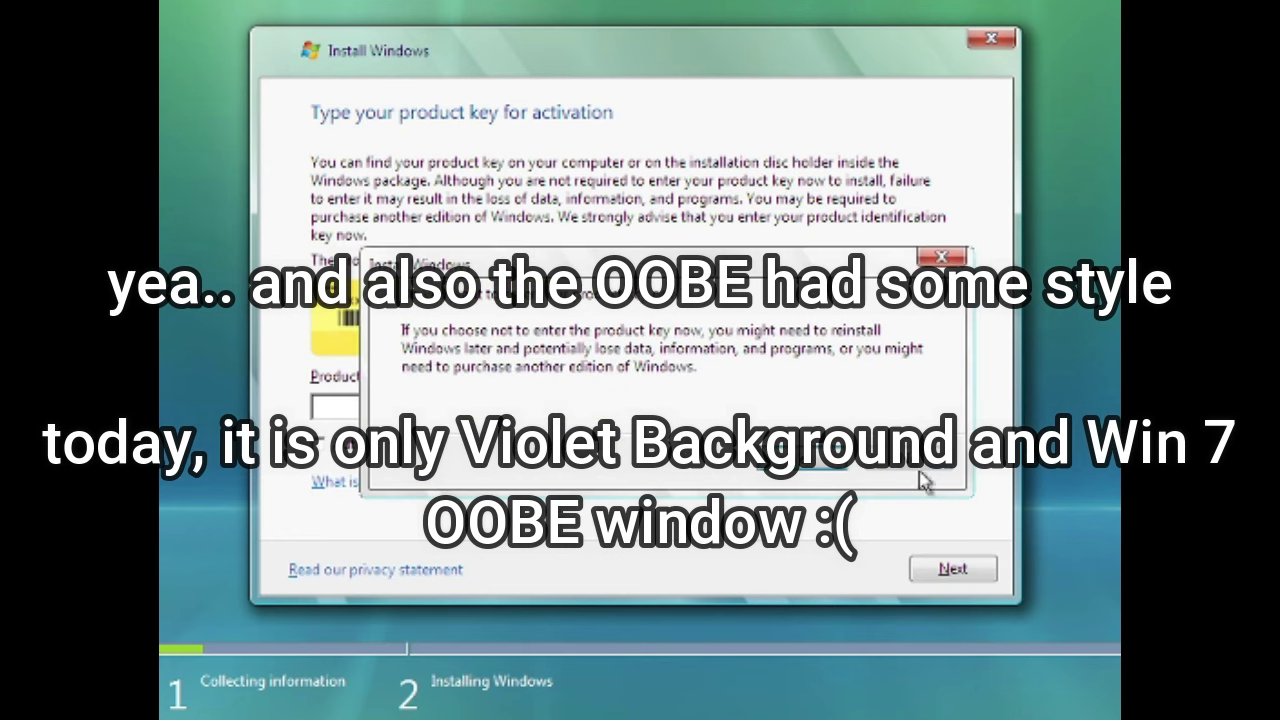
click(912, 472)
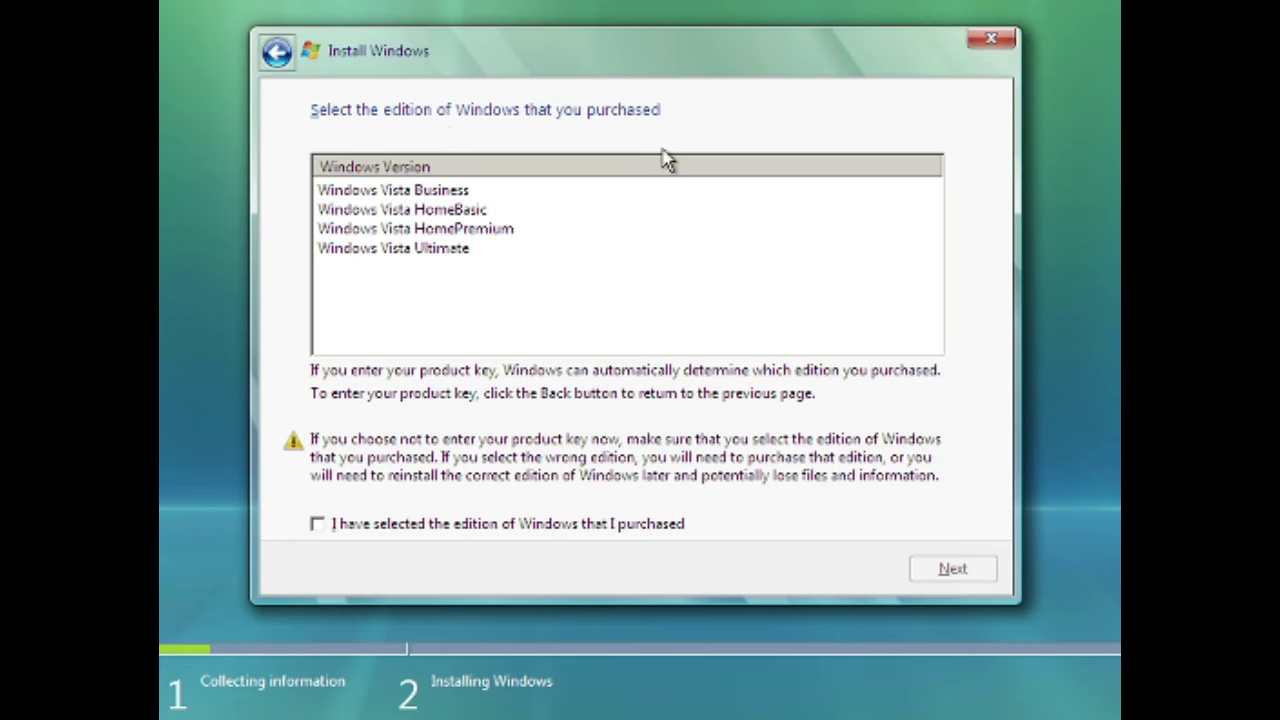
- Choose the Windows Vista Ultimate edition and confirm it as the purchased edition
click(440, 209)
click(423, 250)
click(318, 524)
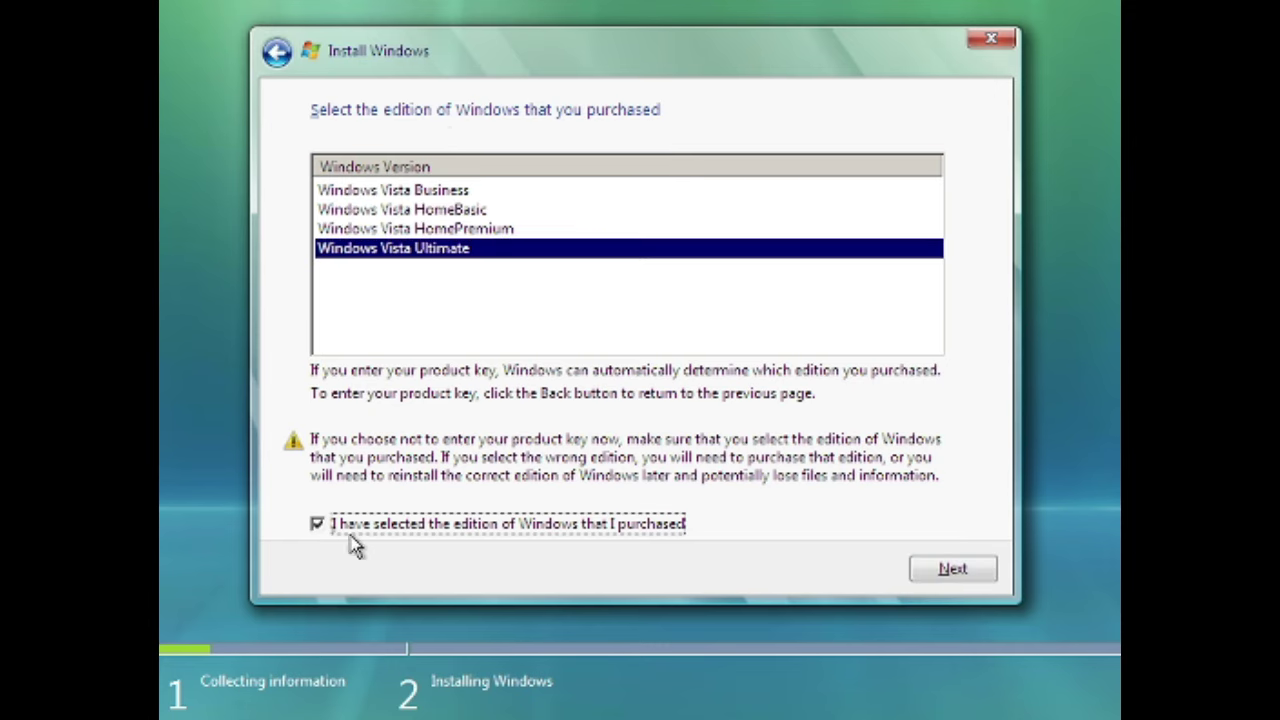
click(952, 569)
- Accept the licence terms and start a custom installation of Windows Vista on the virtual disk
click(470, 515)
key(Return)
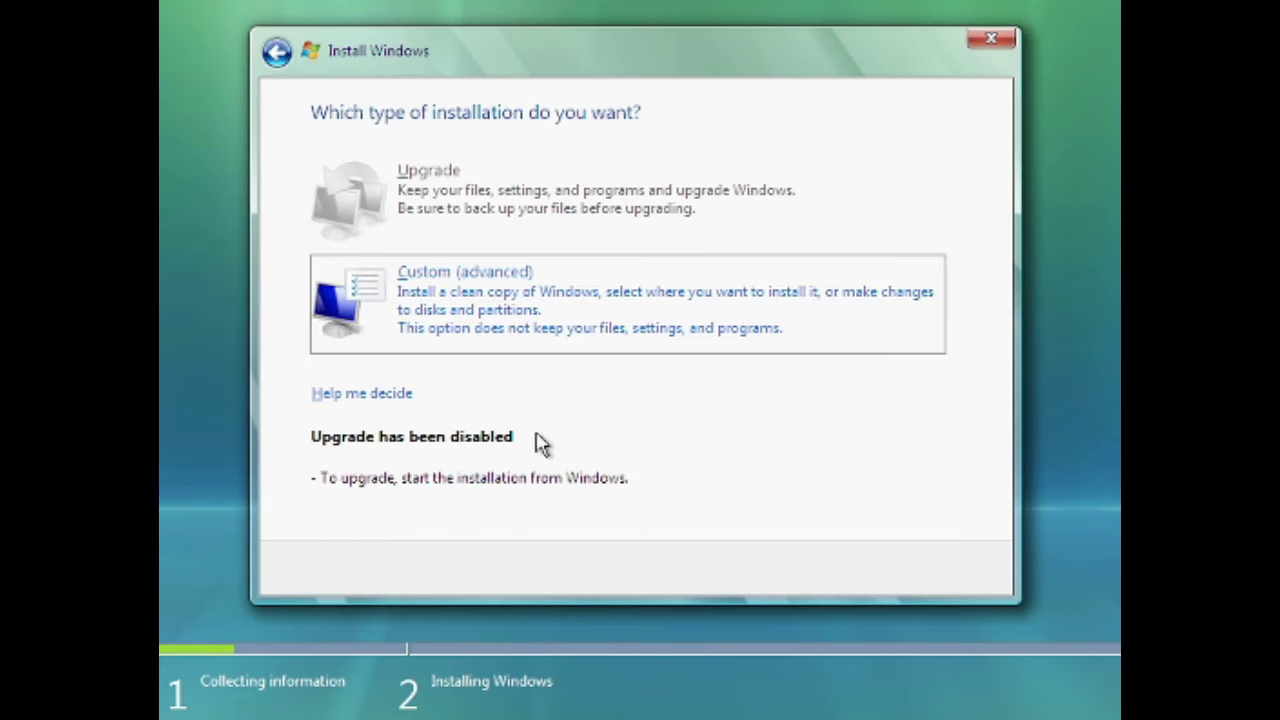
click(525, 292)
click(952, 572)
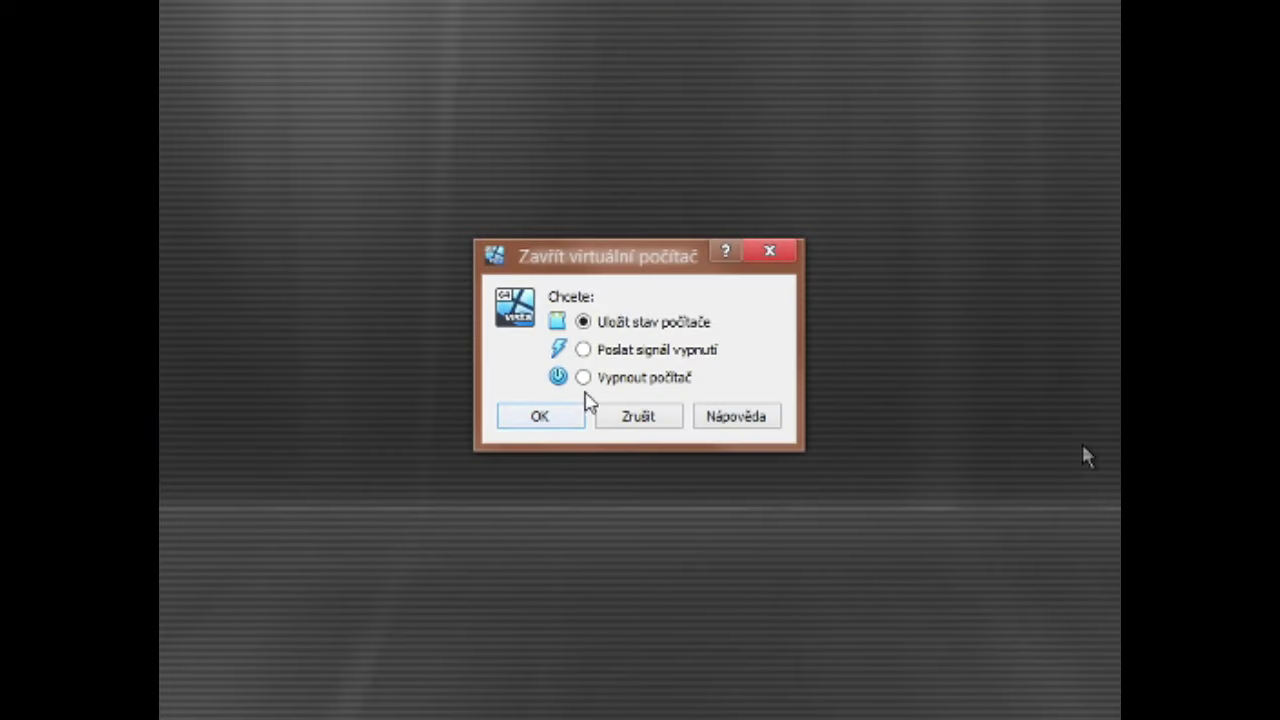
- Power off the windows vista virtual machine and add an empty optical drive to its SATA controller
click(584, 376)
click(545, 414)
click(531, 94)
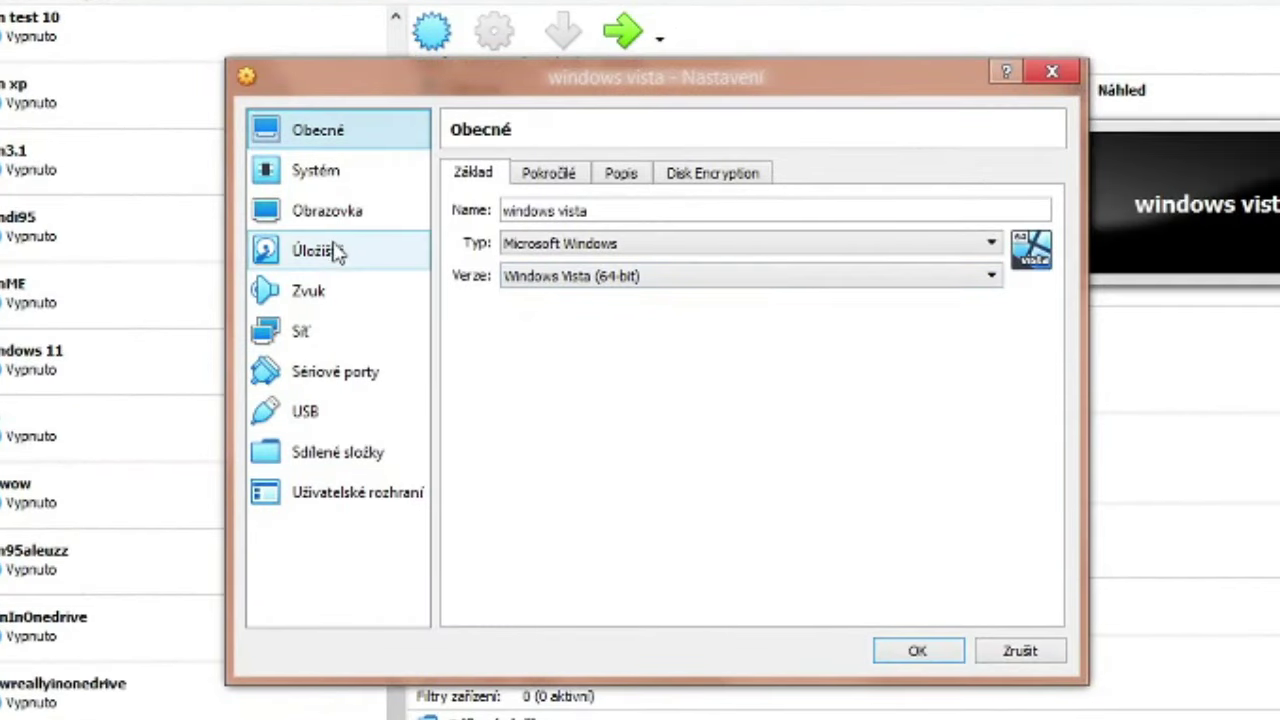
click(414, 251)
click(590, 258)
click(520, 198)
click(655, 198)
click(663, 470)
- Replace the Windows Vista Multi Edition disc image on SATA port 1 with another image and save the machine's settings
click(600, 258)
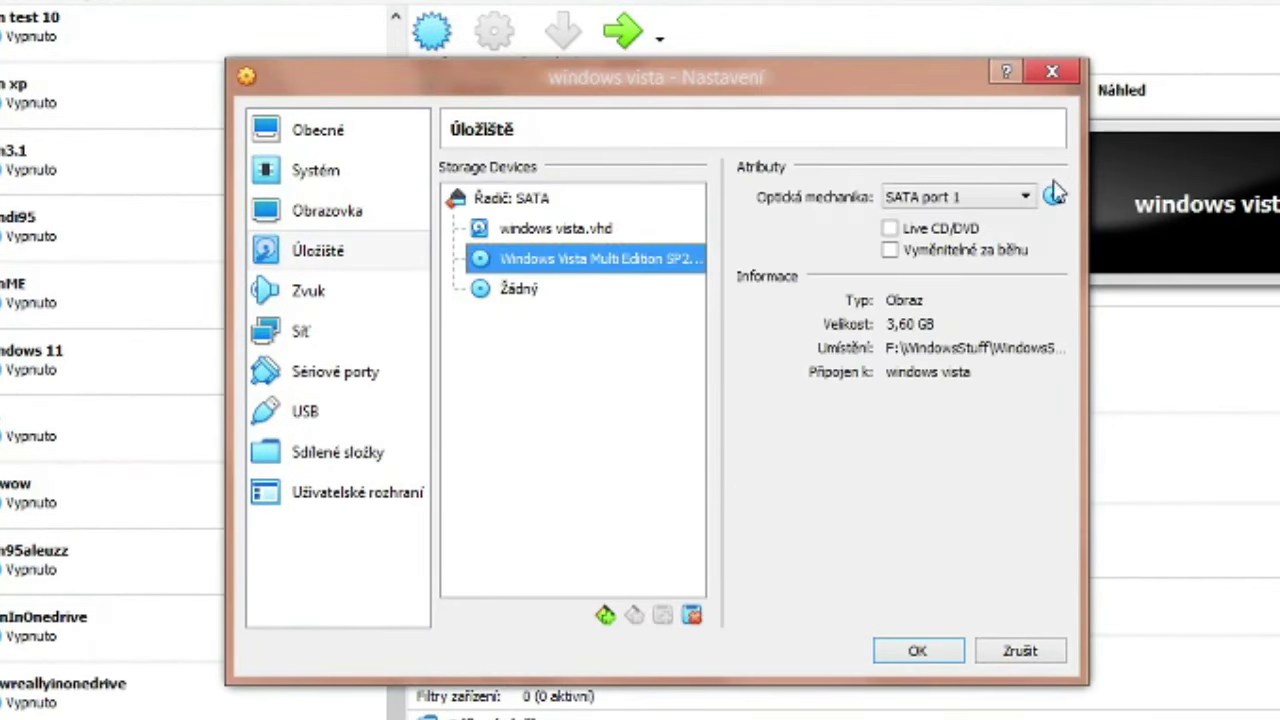
click(1052, 196)
click(1150, 340)
click(917, 650)
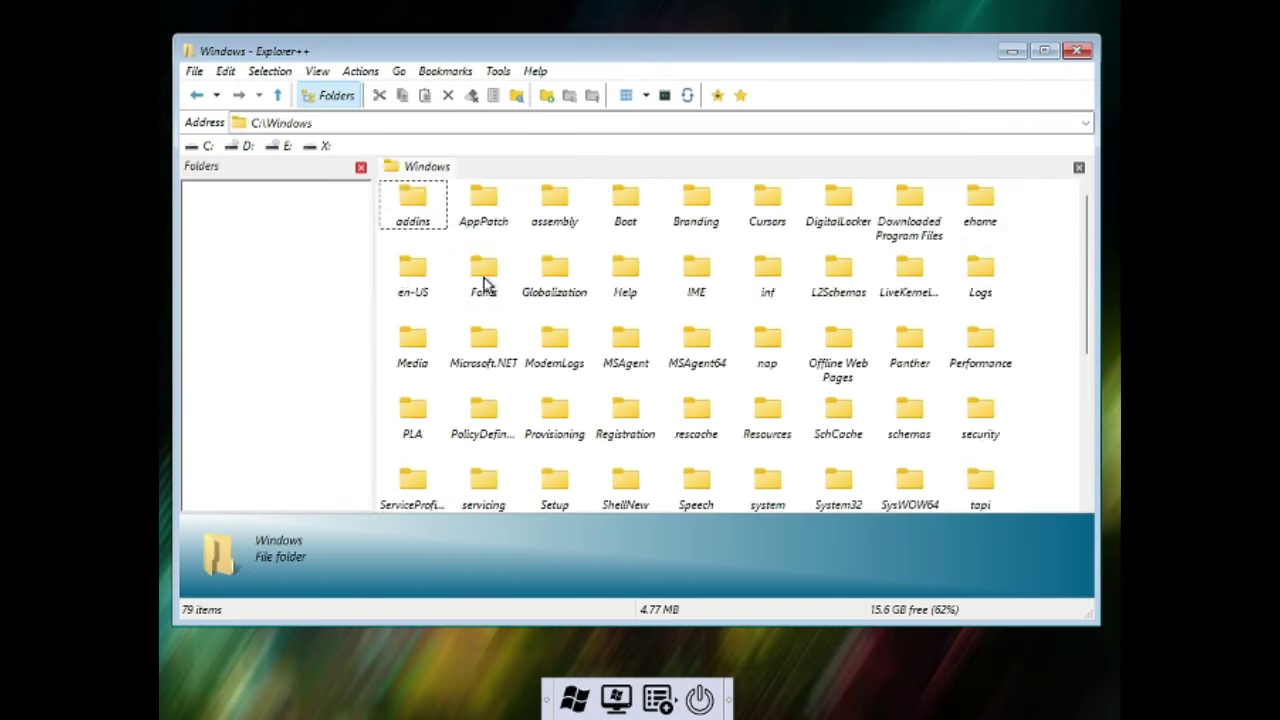
- Move all files in C:\Windows\System32\oobe into a new folder there named oobenew
double_click(838, 490)
double_click(671, 351)
key(ctrl+a)
right_click(391, 182)
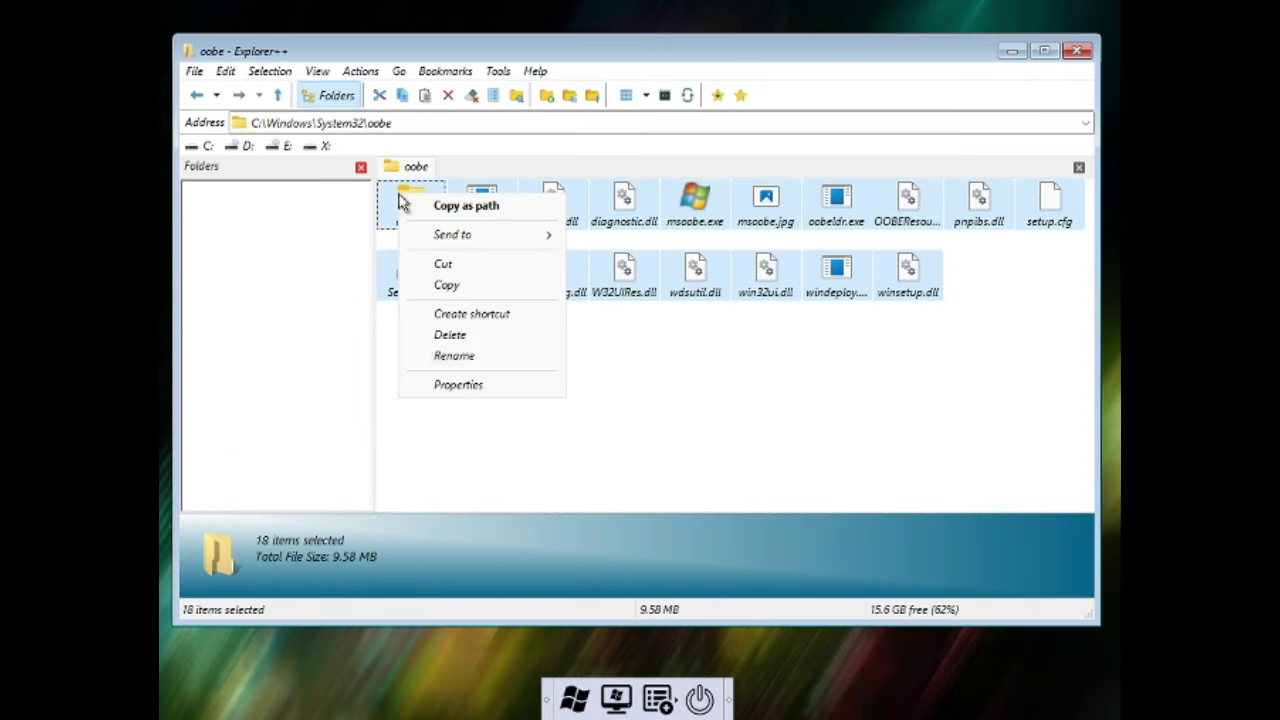
key(Escape)
right_click(660, 375)
mouse_move(800, 597)
click(888, 597)
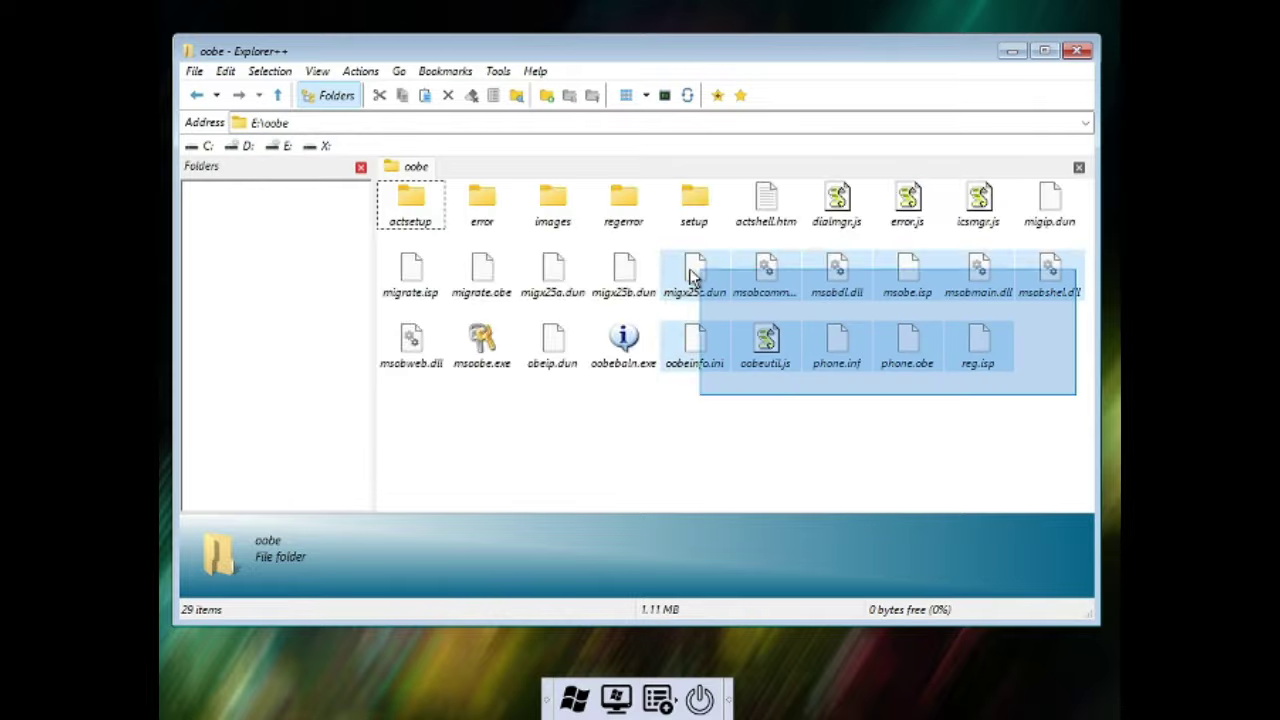
- Copy the files from E:\oobe and the oobenew folder into C:\Windows\System32\oobe, cancelling the out-of-memory dialog
click(196, 95)
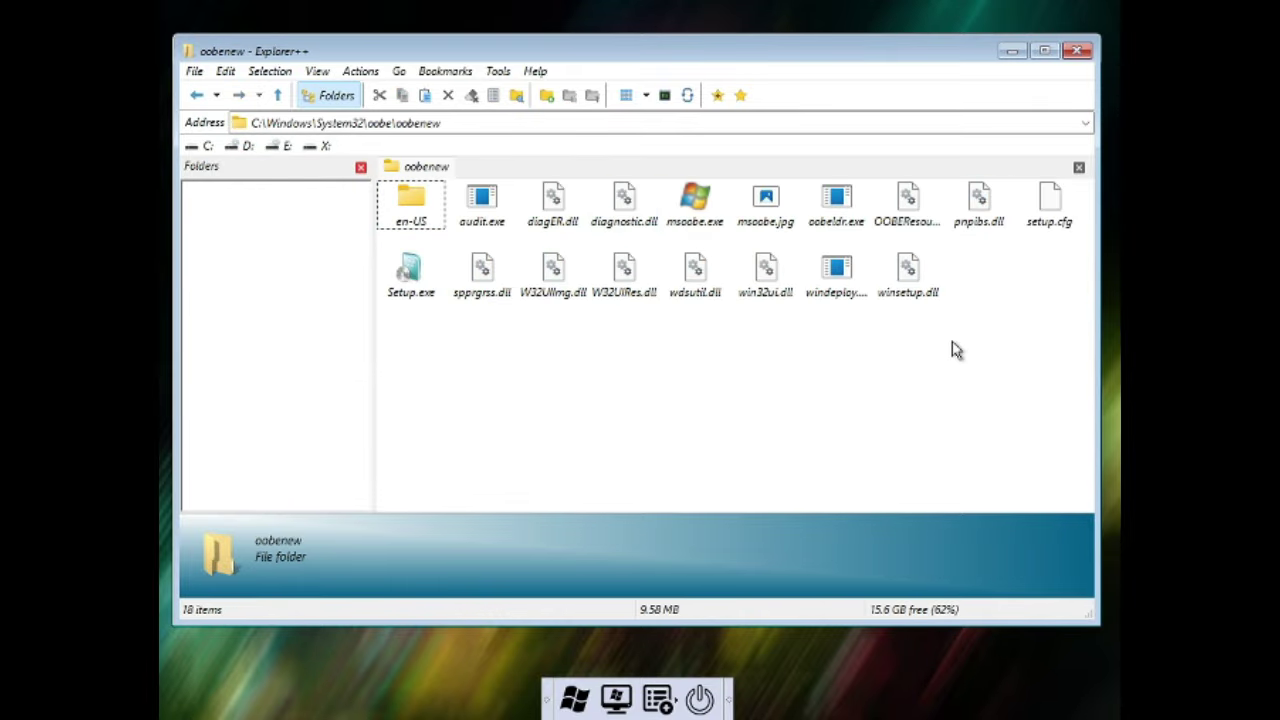
key(ctrl+a)
right_click(366, 177)
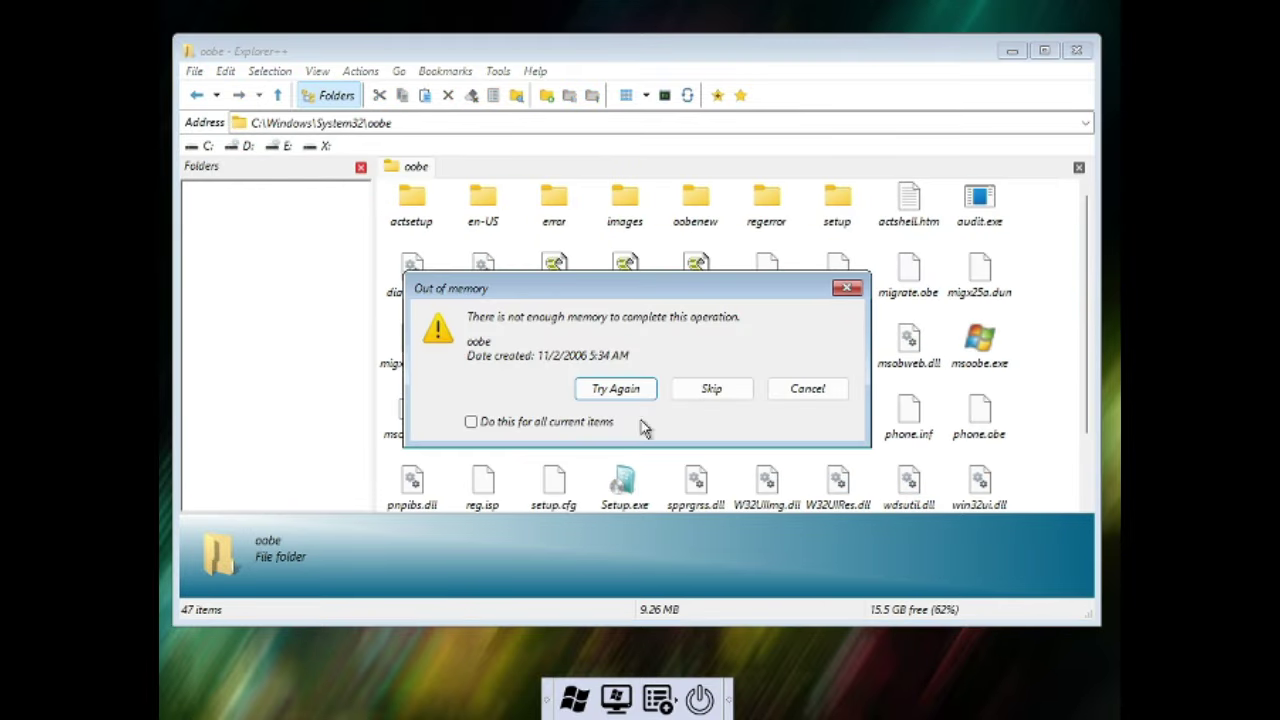
click(808, 388)
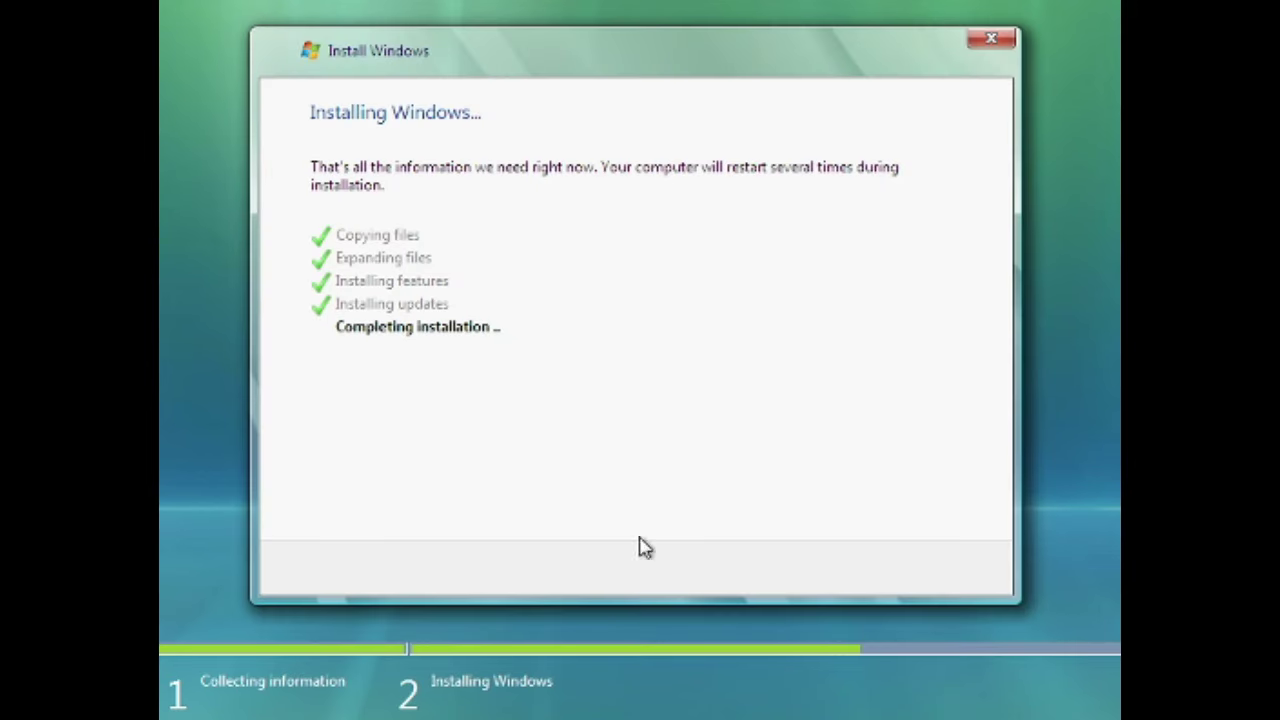
- Open a command prompt during Vista setup, run taskmgr and find Setup.exe among the running processes
key(shift+F10)
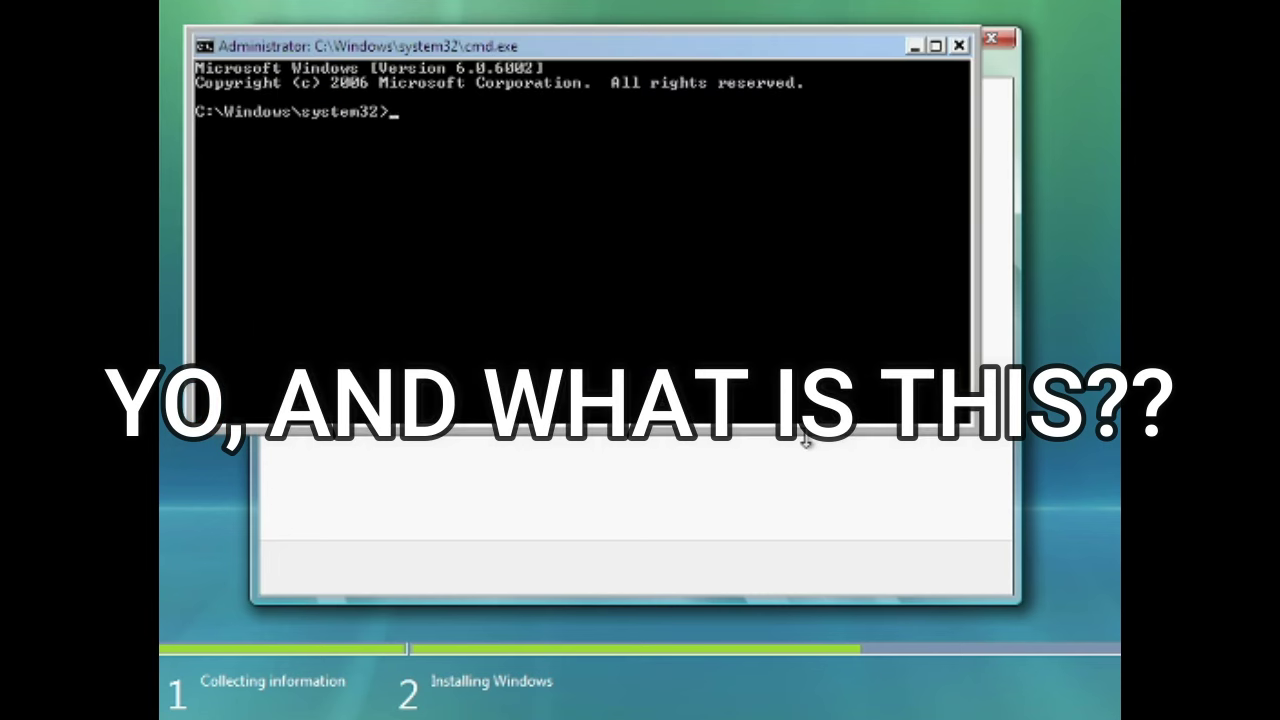
text(taskmgr)
key(Return)
click(306, 86)
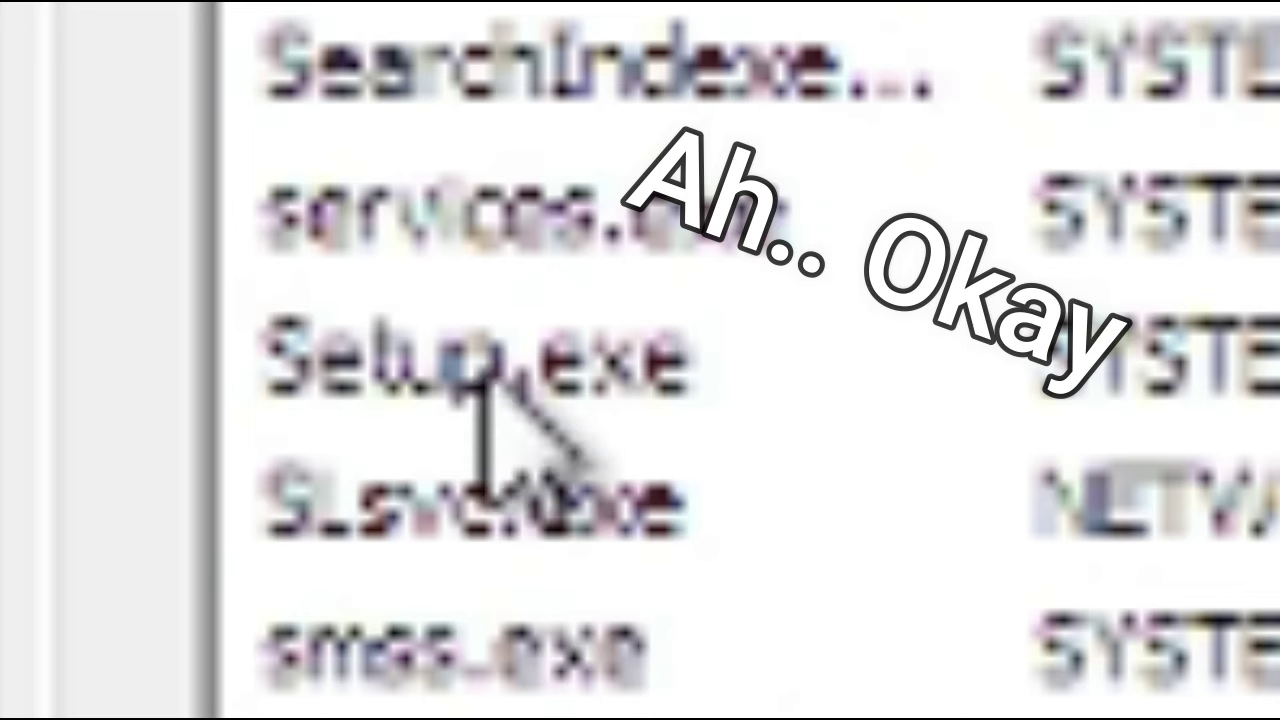
click(480, 365)
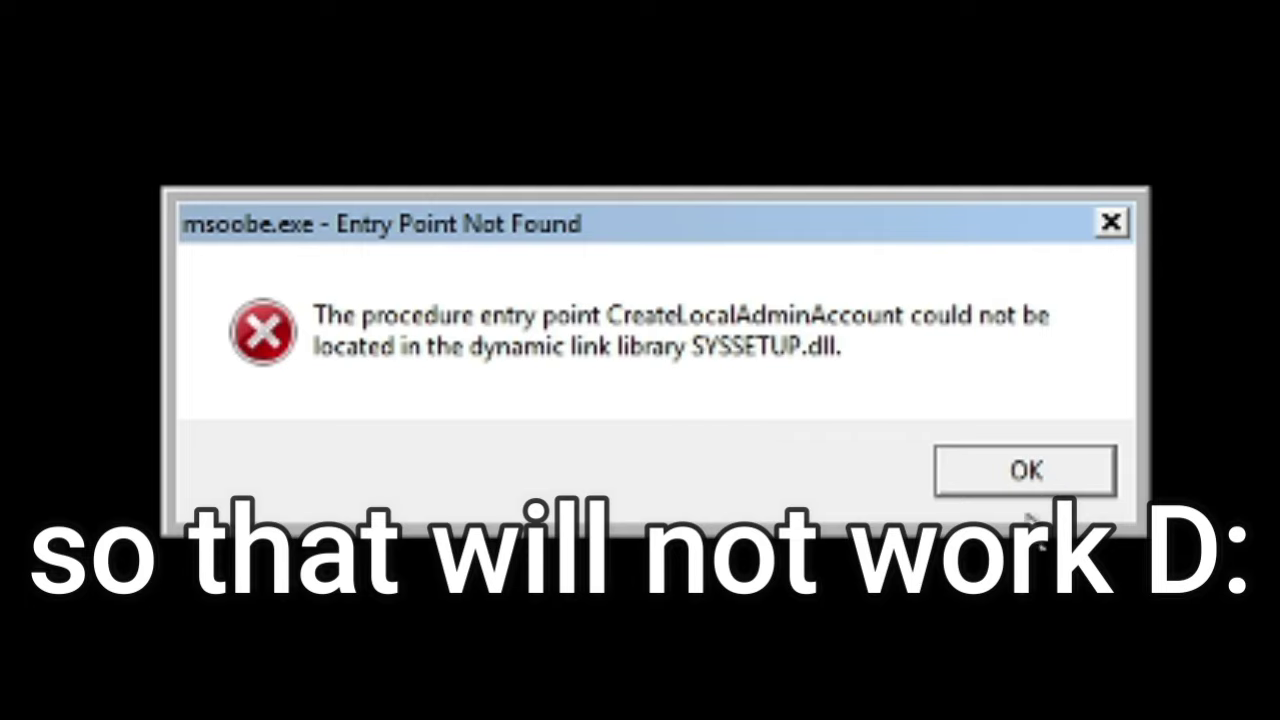
- Dismiss the msoobe.exe entry point error and open the Ease of Access options on the Vista logon screen
click(1088, 473)
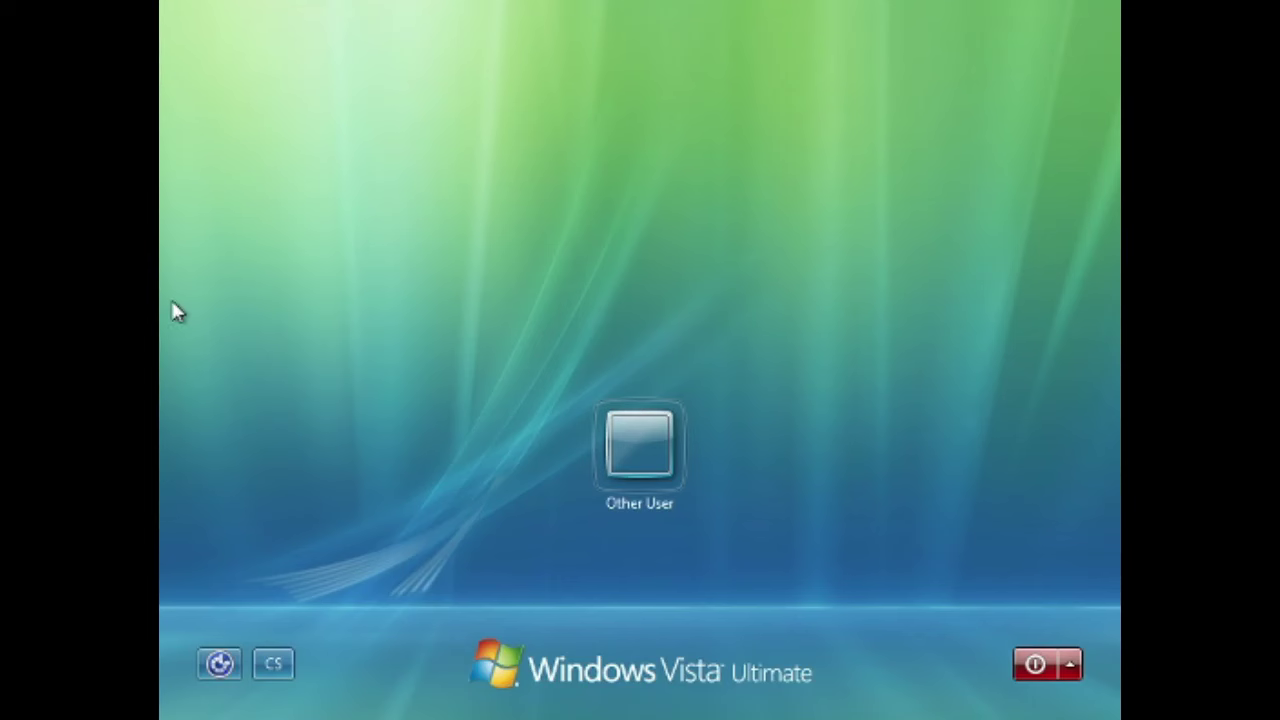
key(super+u)
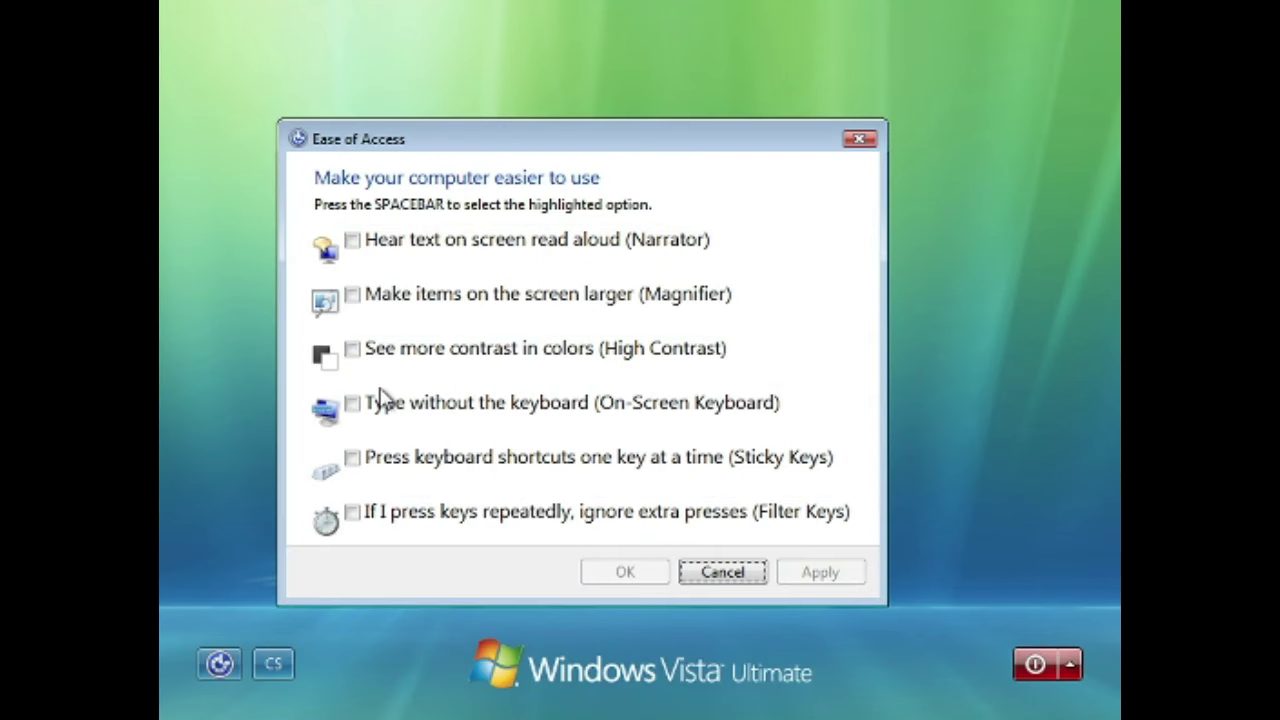
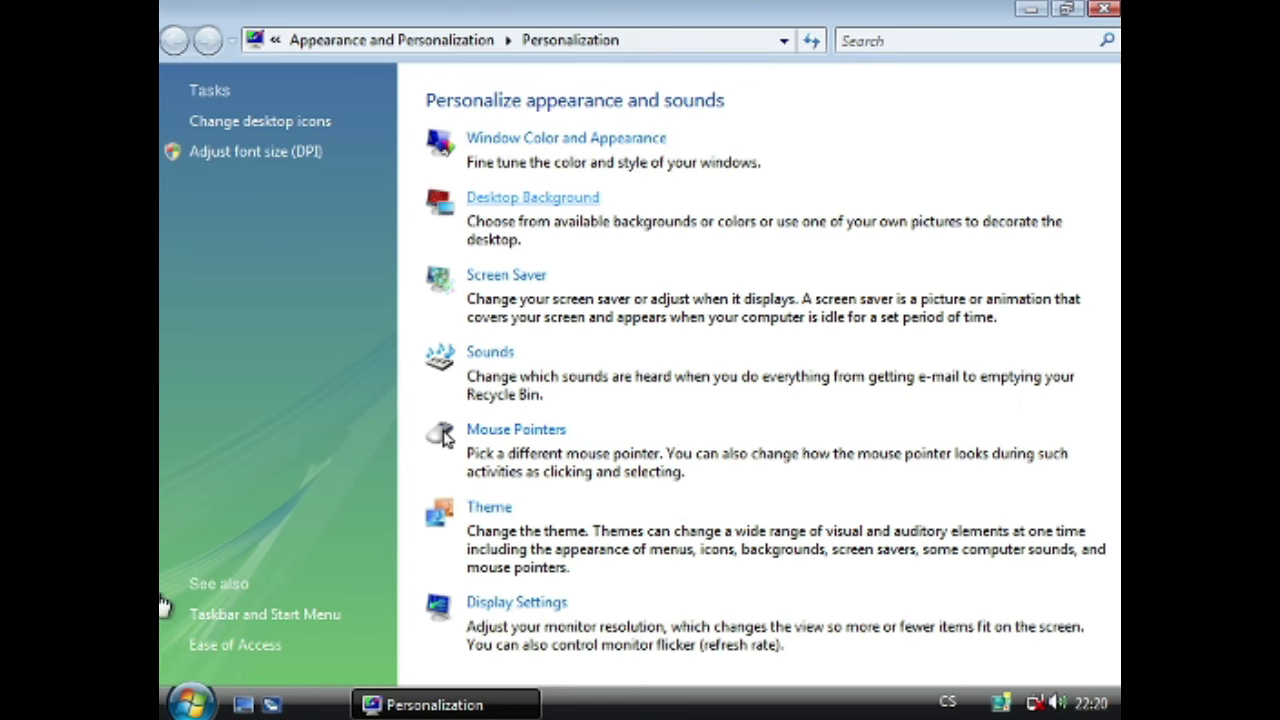
- Set the screen resolution to 1152 by 864 pixels, keep the new display settings and close the Personalization window
click(440, 607)
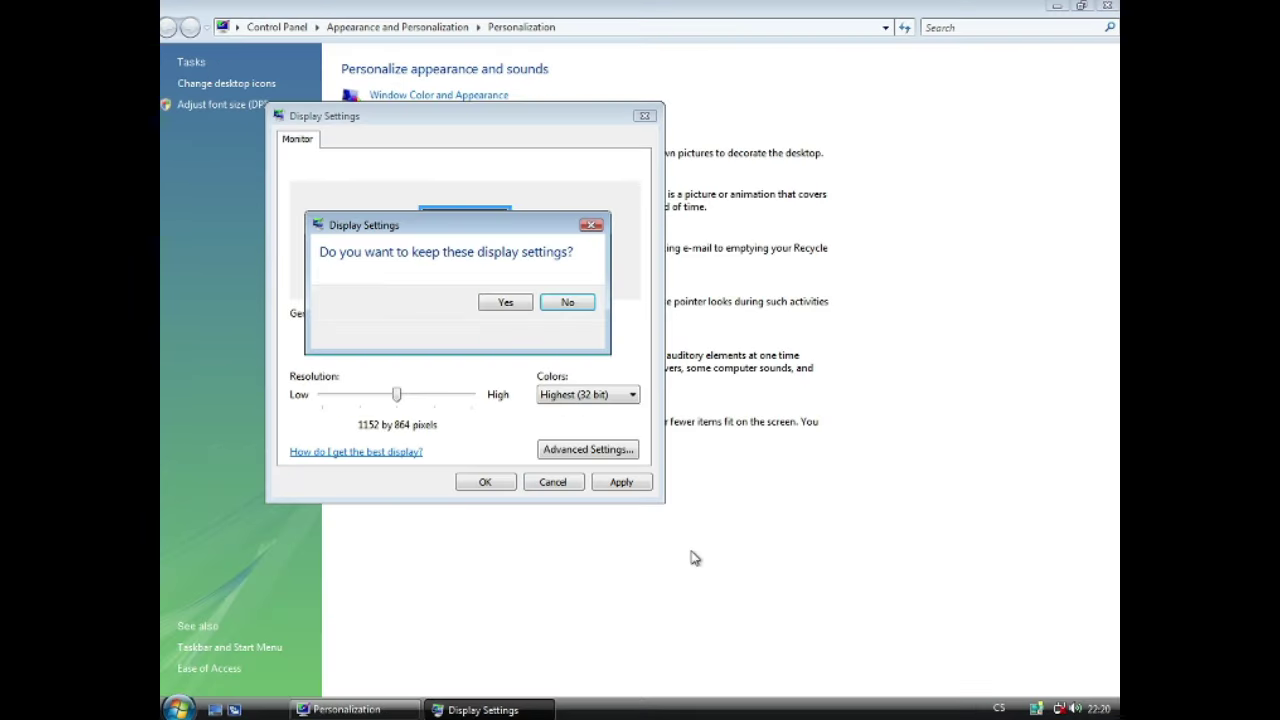
click(505, 302)
click(1106, 9)
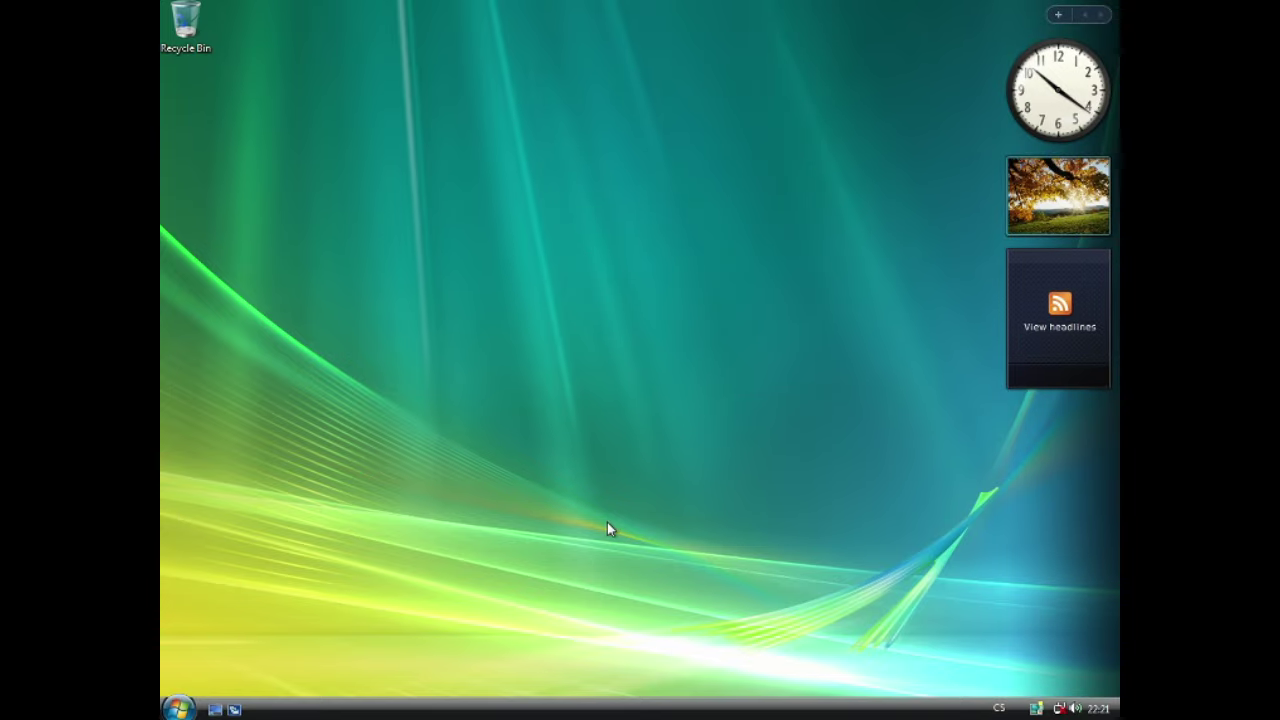
- Run winver to view the installed Windows version
key(super+r)
text(winver)
key(Return)
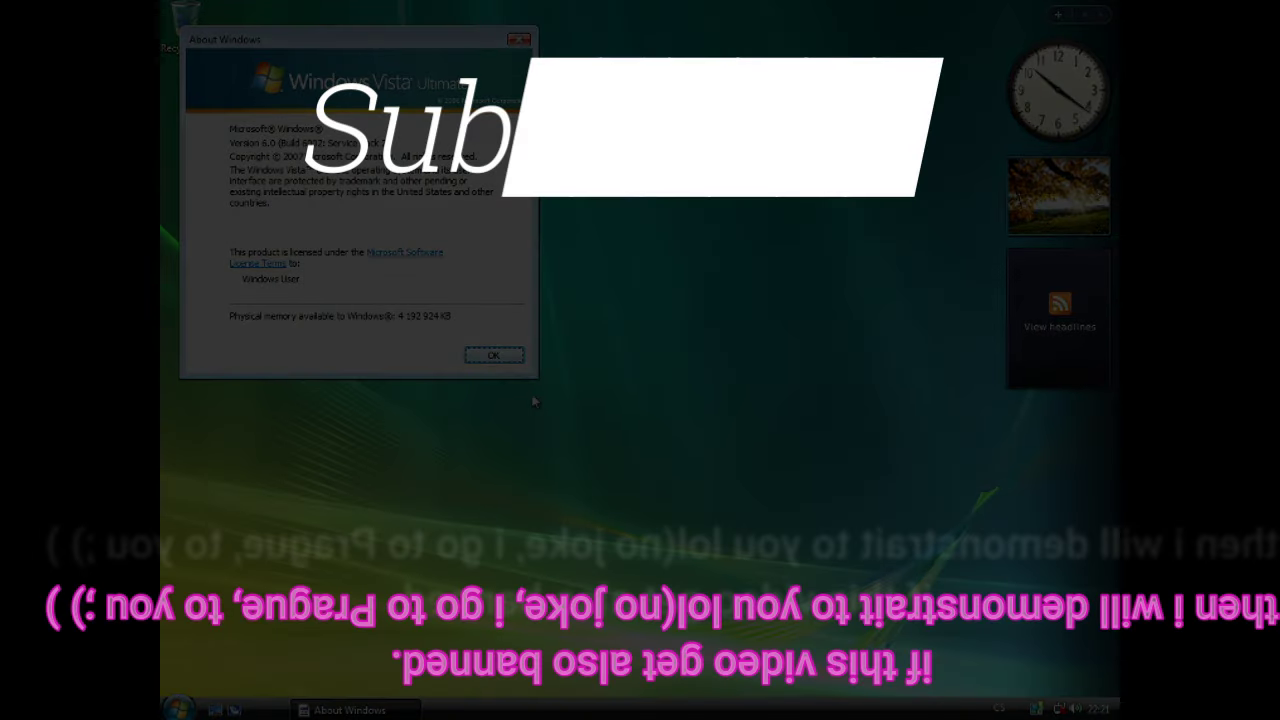